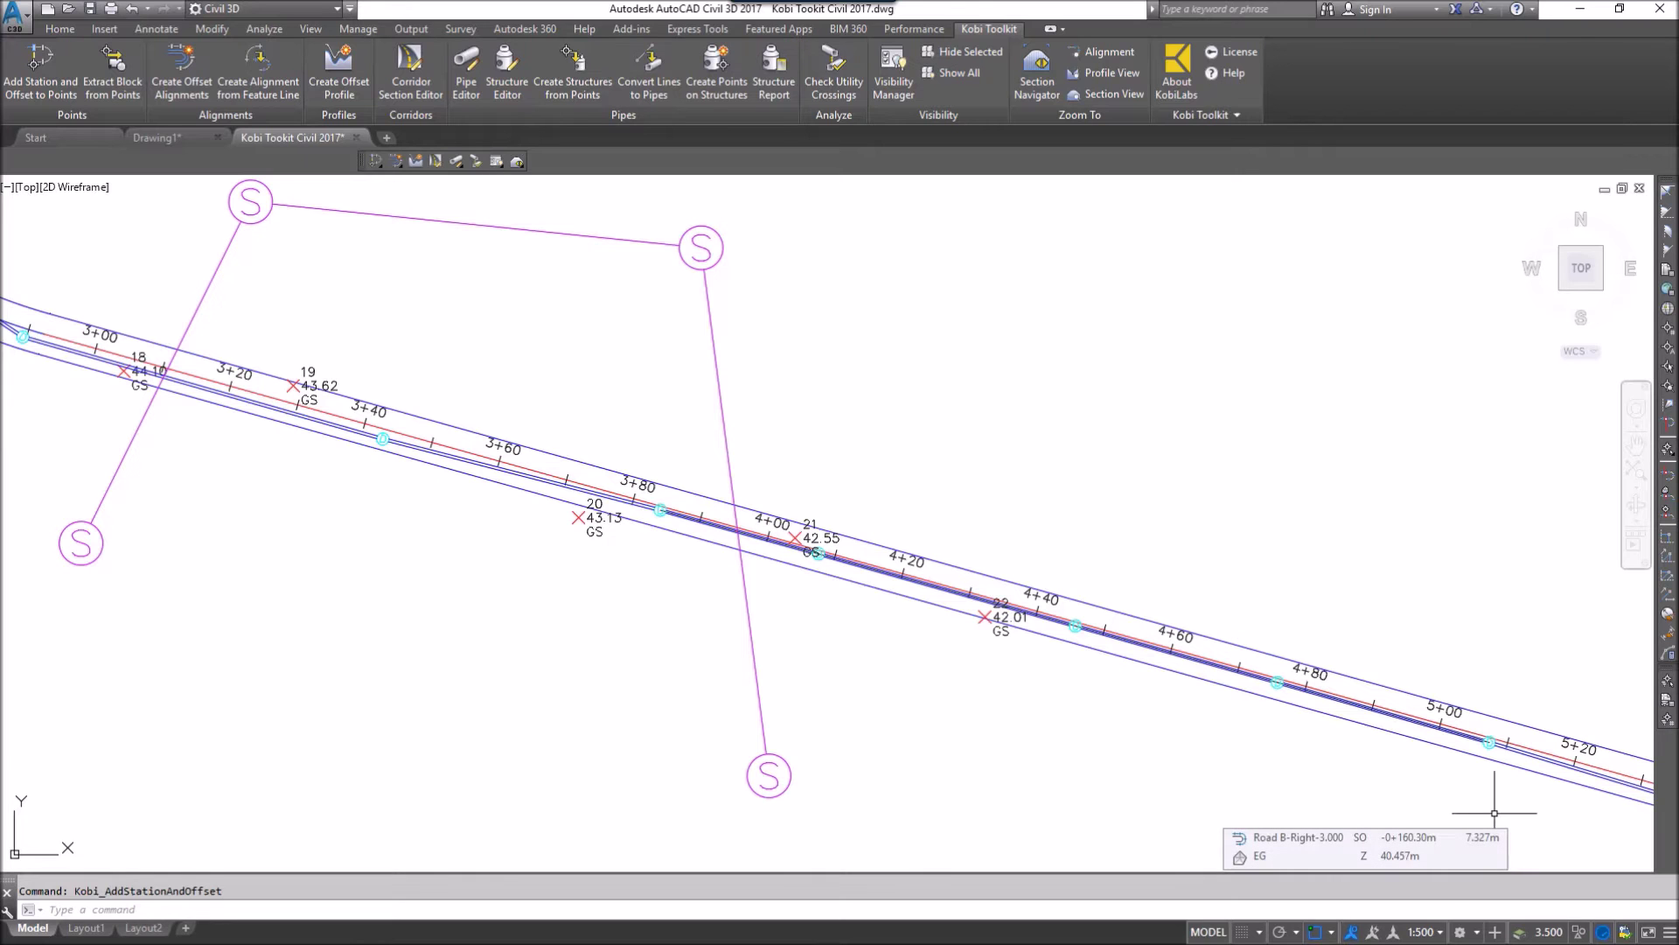
- Bring up the Kobi Toolkit's Add Station and Offset to Points dialog, with Road A as primary alignment
mouse_move(1495, 812)
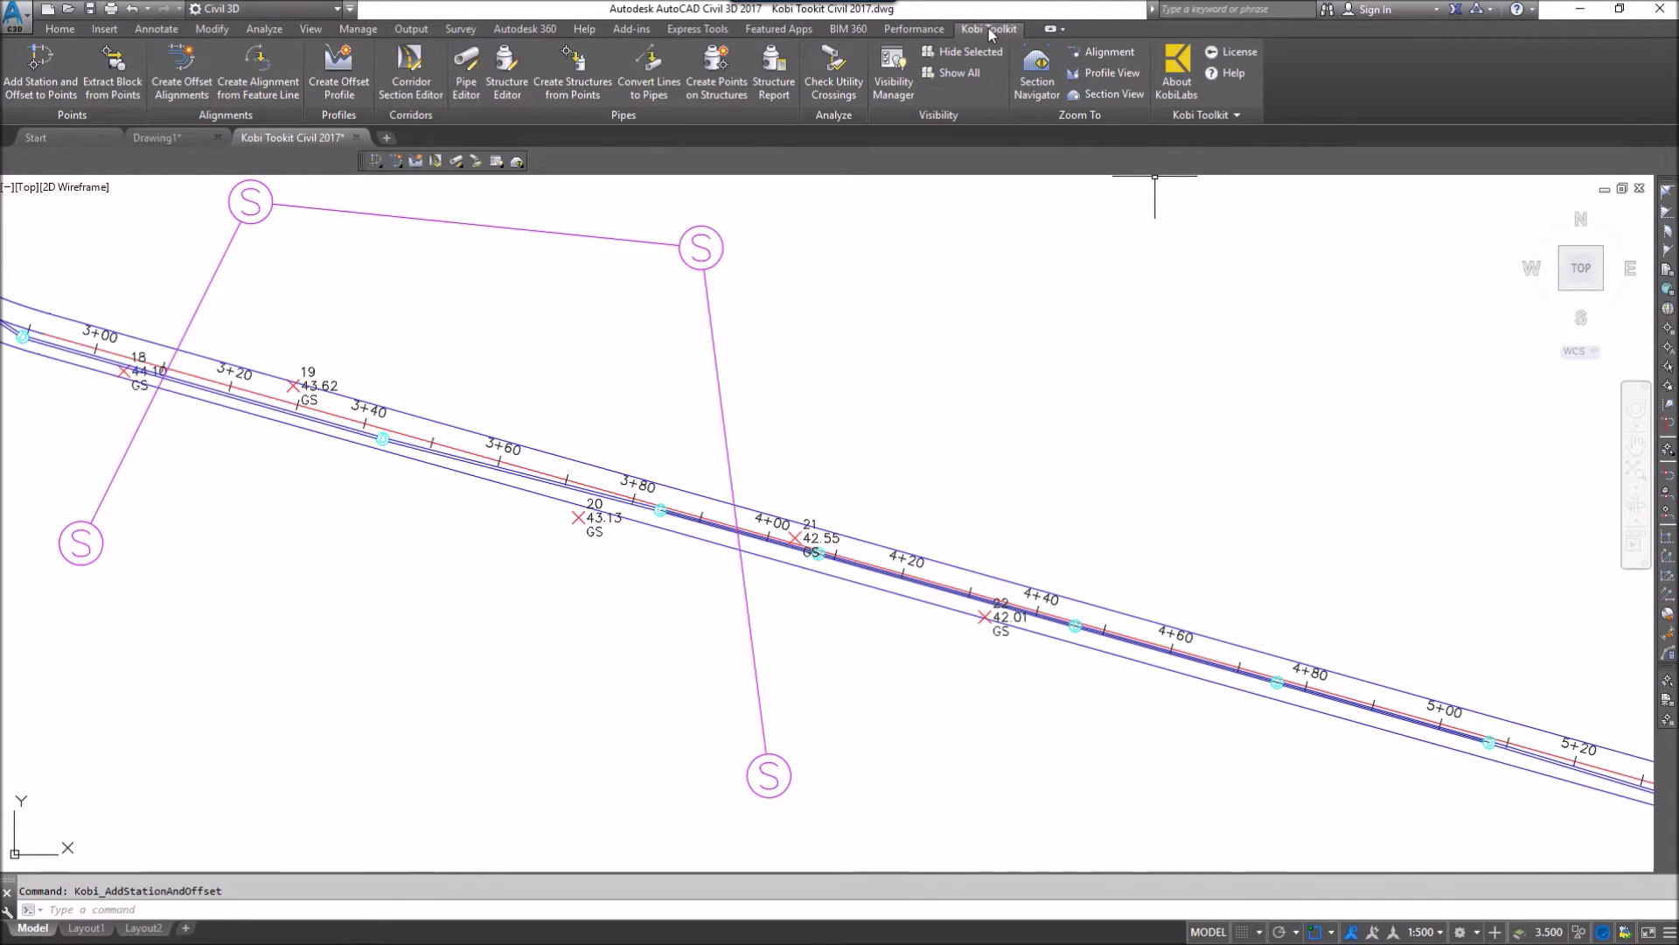
- Open Add Station and Offset to Points and keep the Selection option rather than the _All Points group
left_click(33, 77)
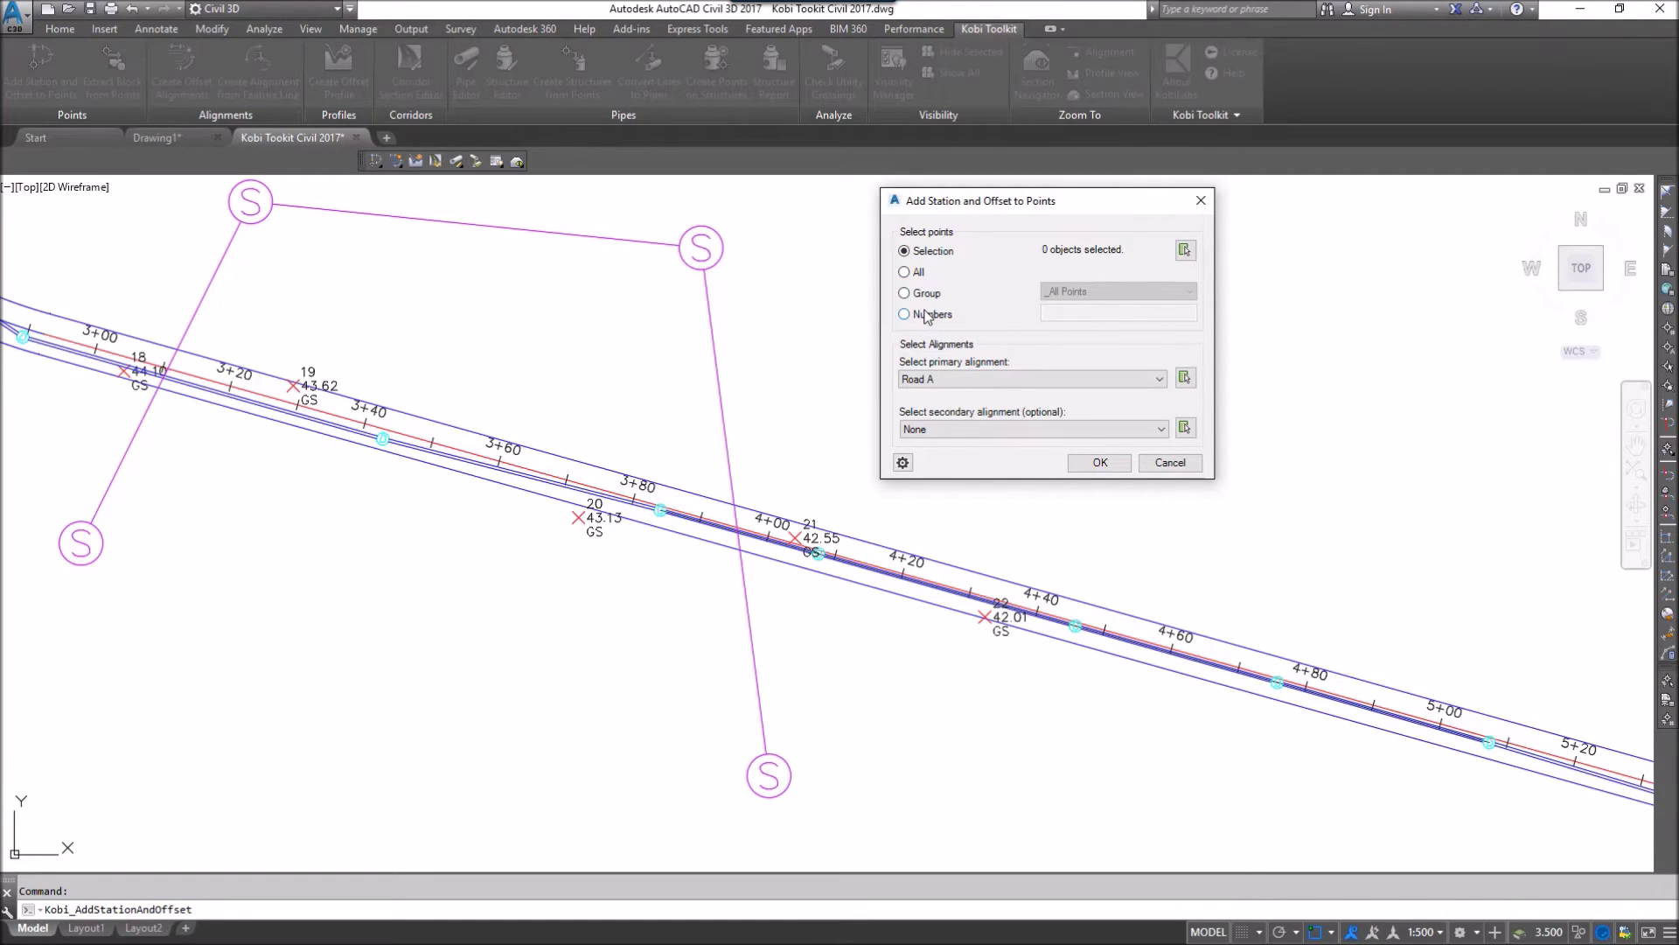
left_click(911, 294)
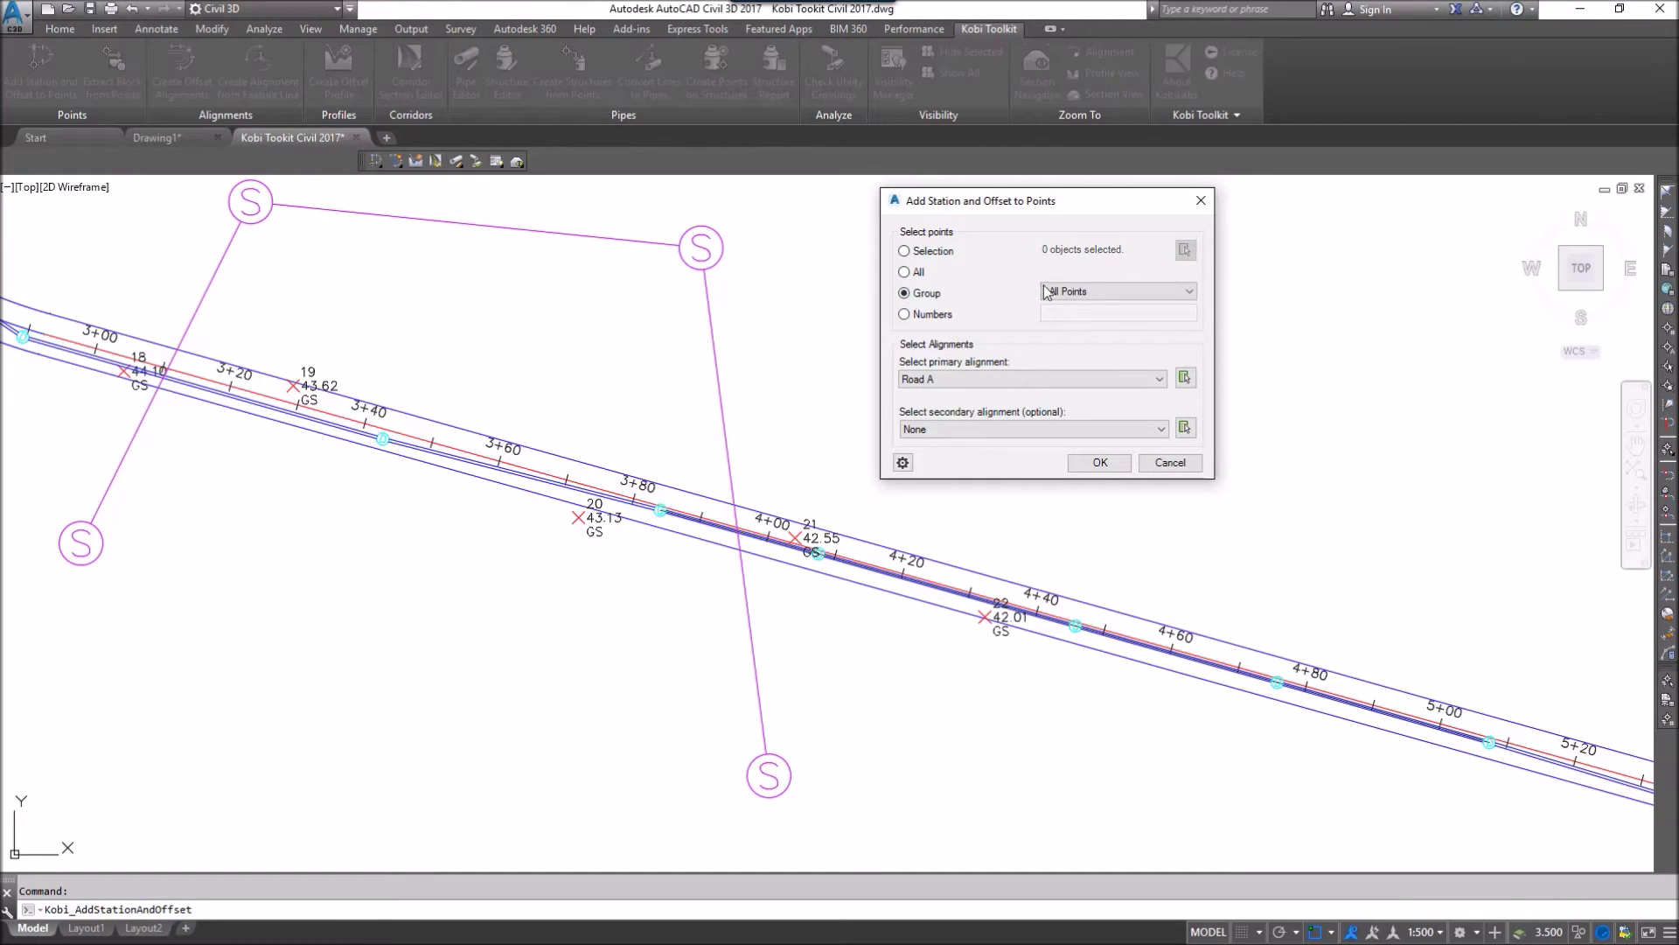
left_click(1155, 292)
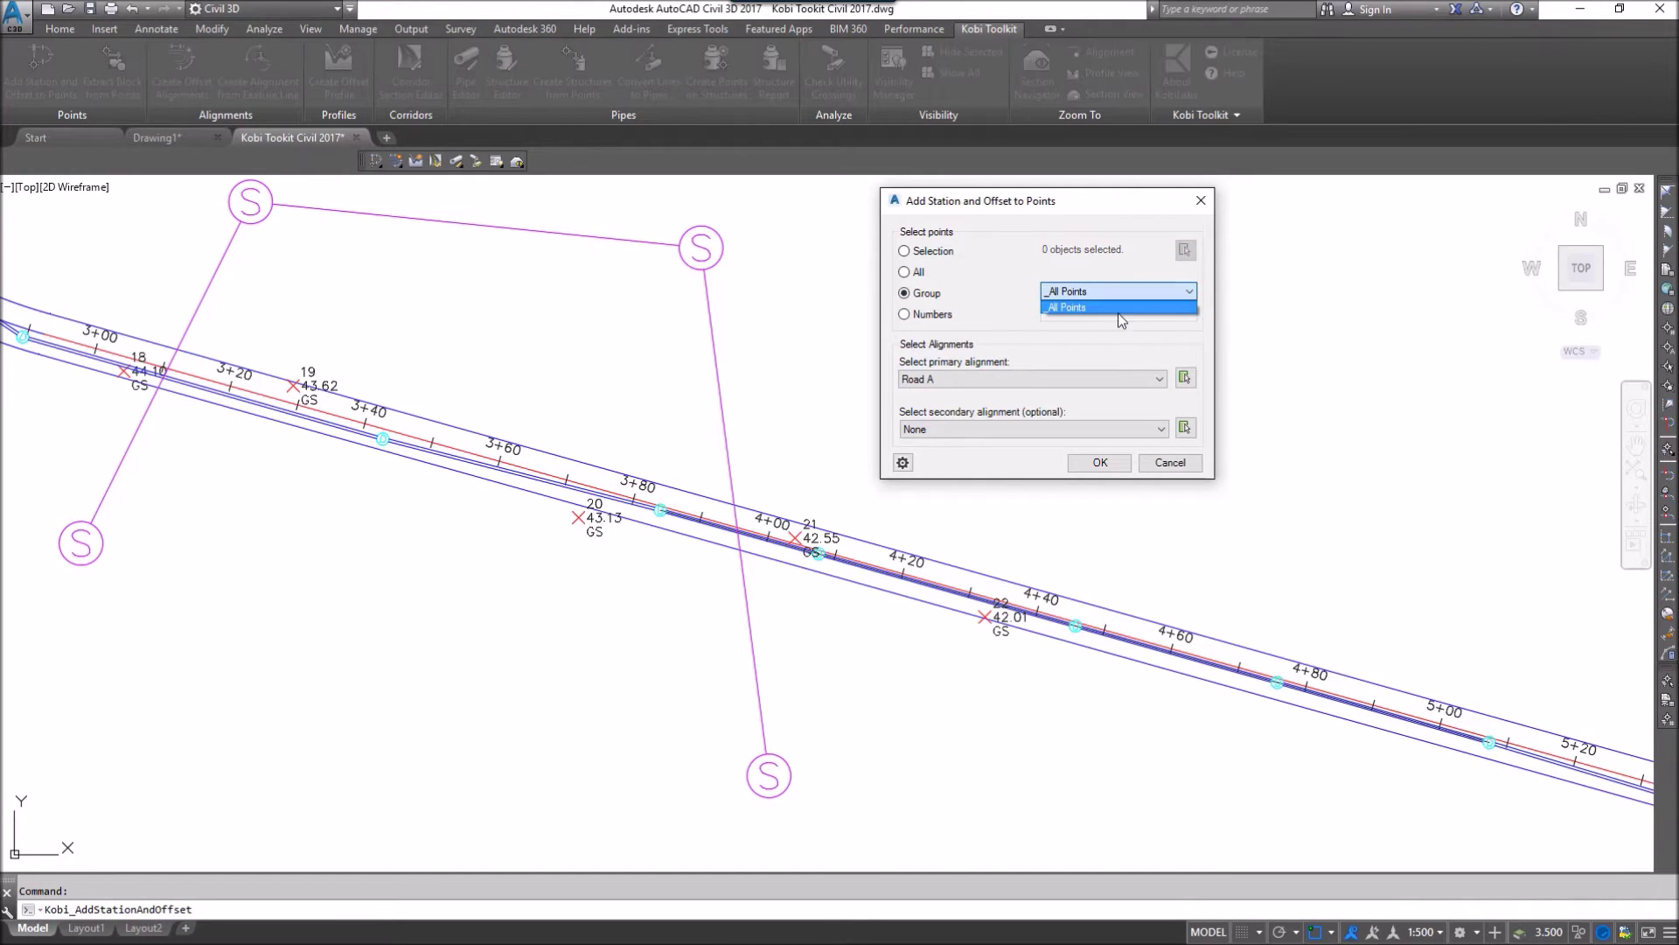
left_click(982, 294)
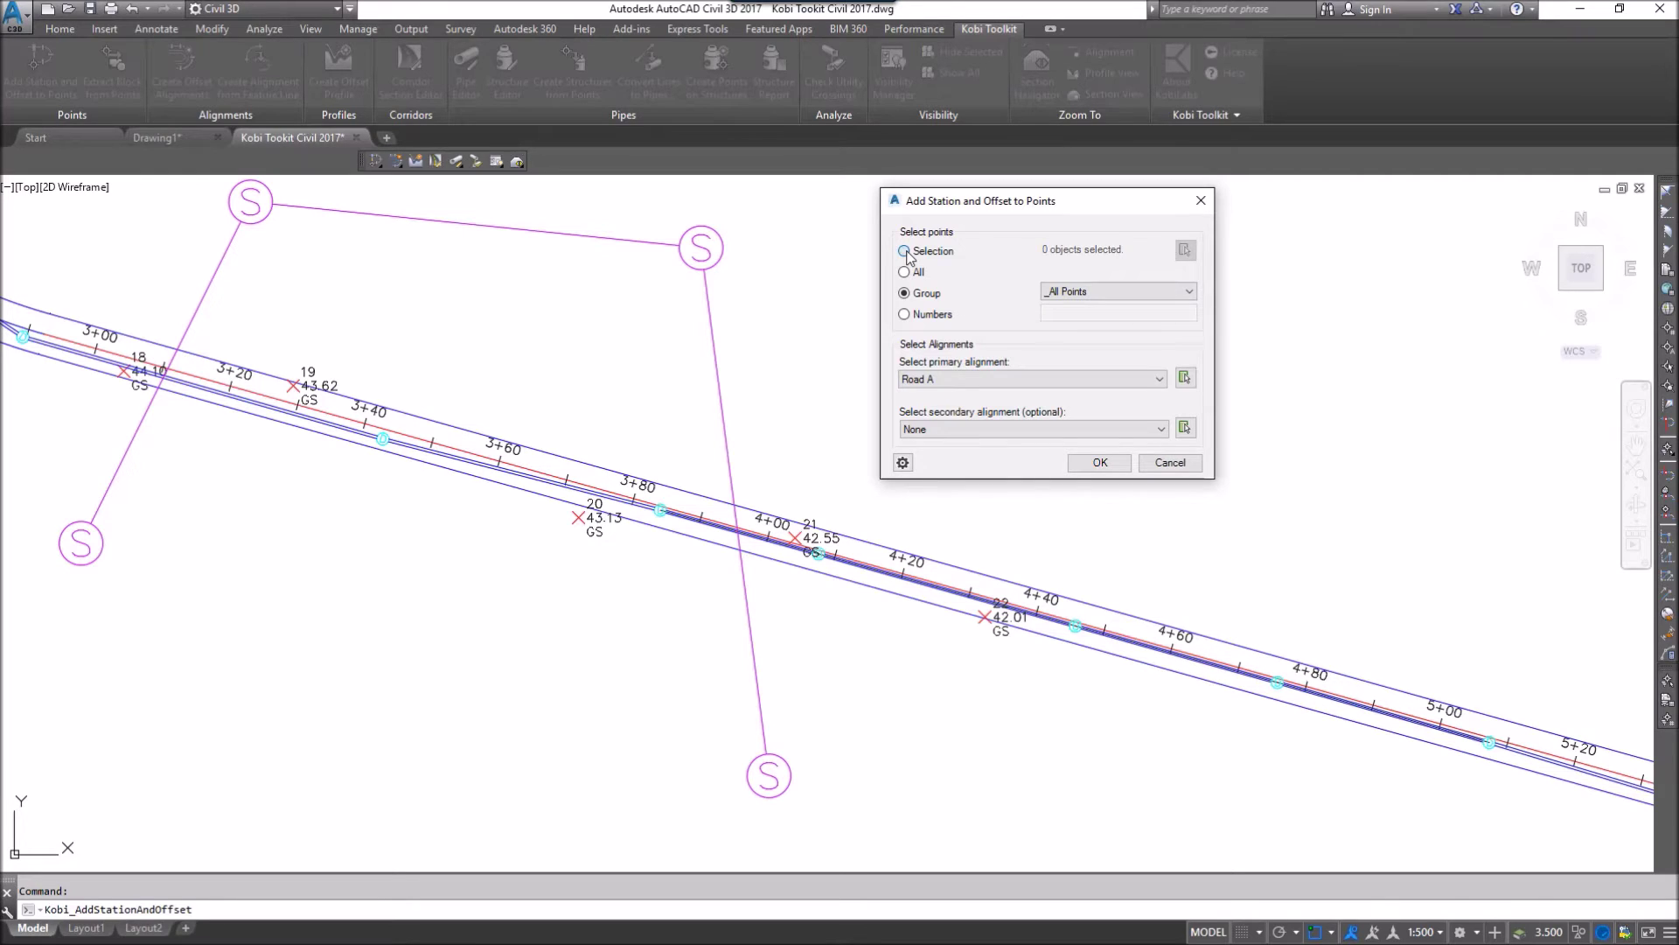
left_click(906, 251)
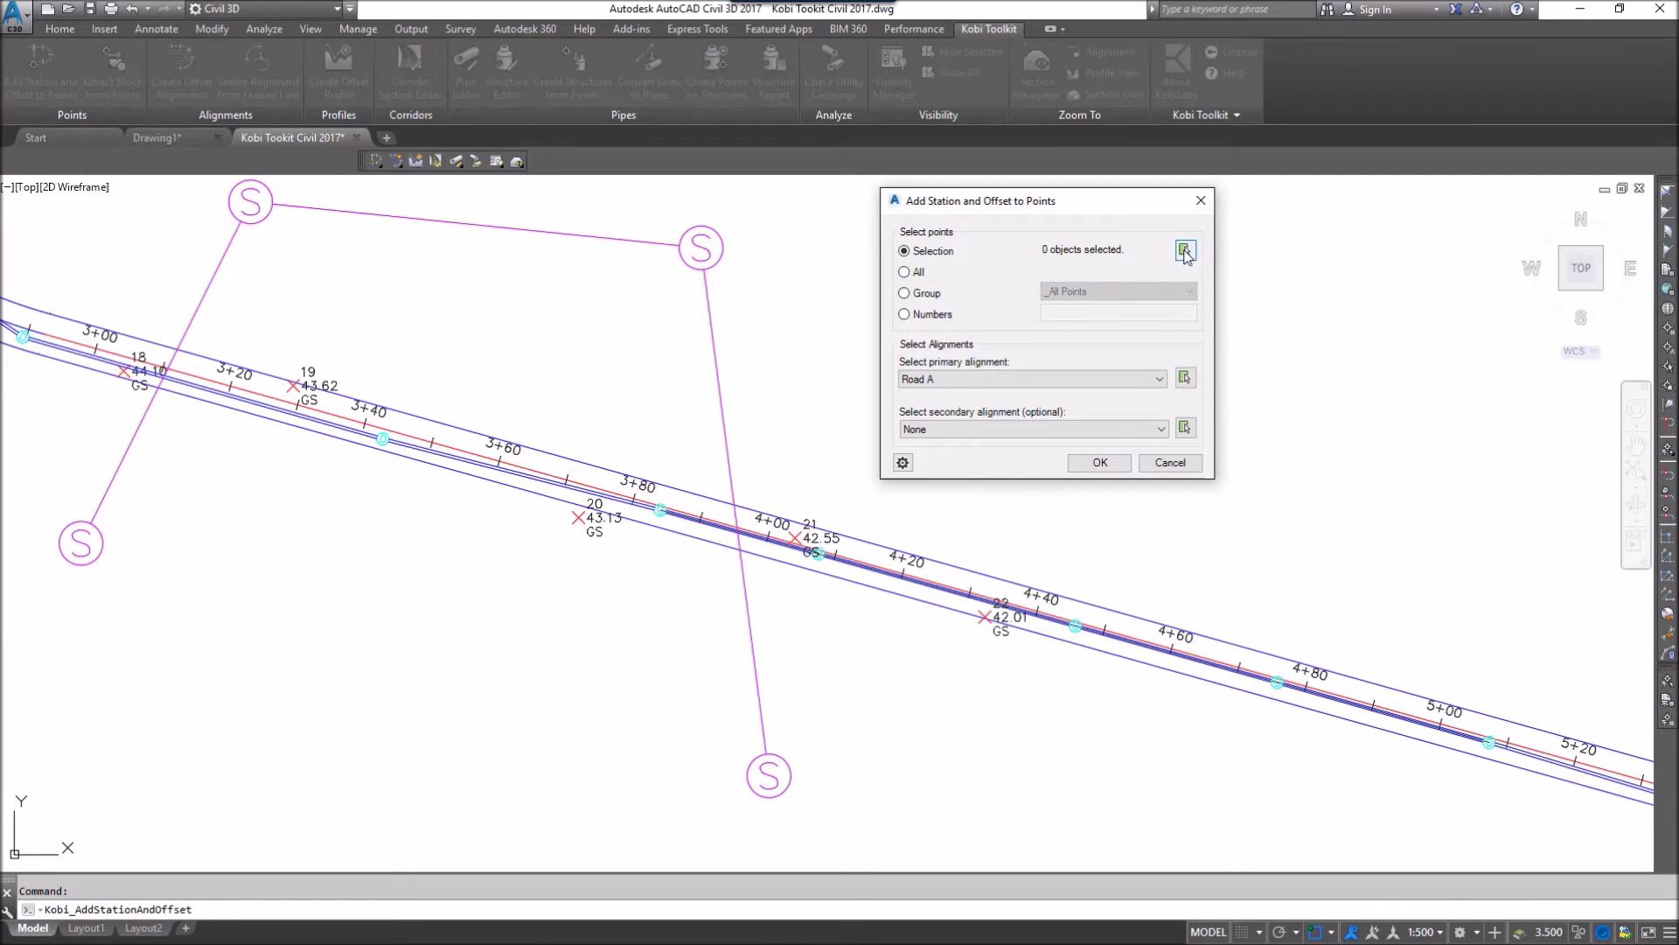
- Window-select COGO points 20, 21 and 22 in the drawing, giving 3 objects selected
left_click(1186, 251)
left_click(1125, 371)
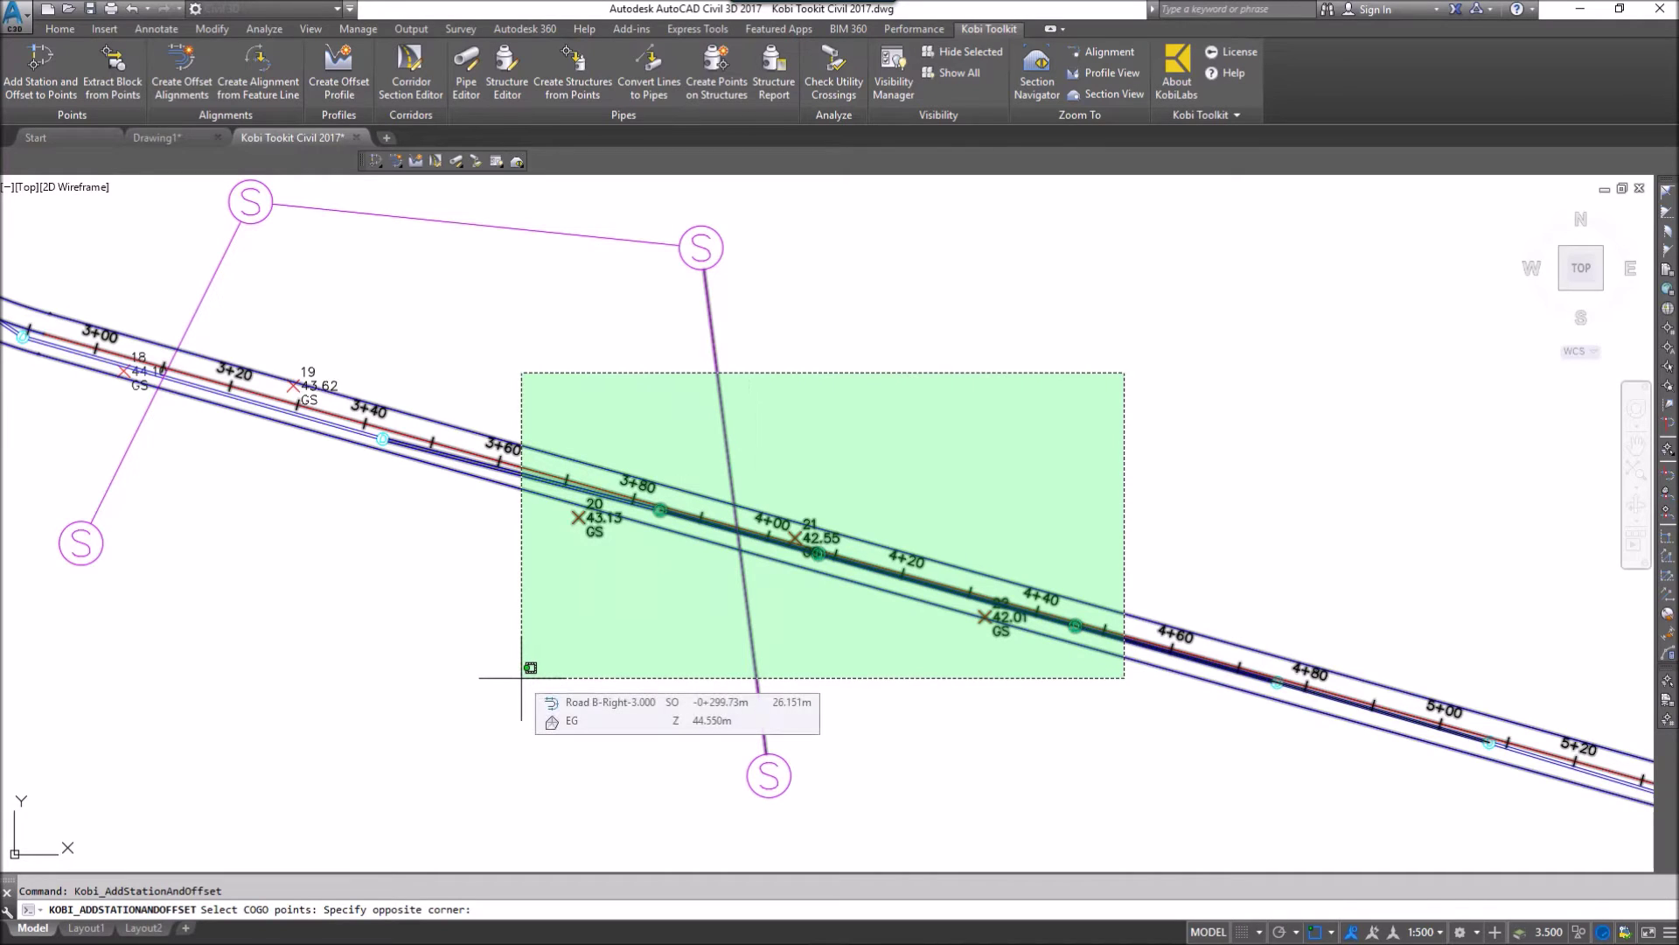
left_click(522, 677)
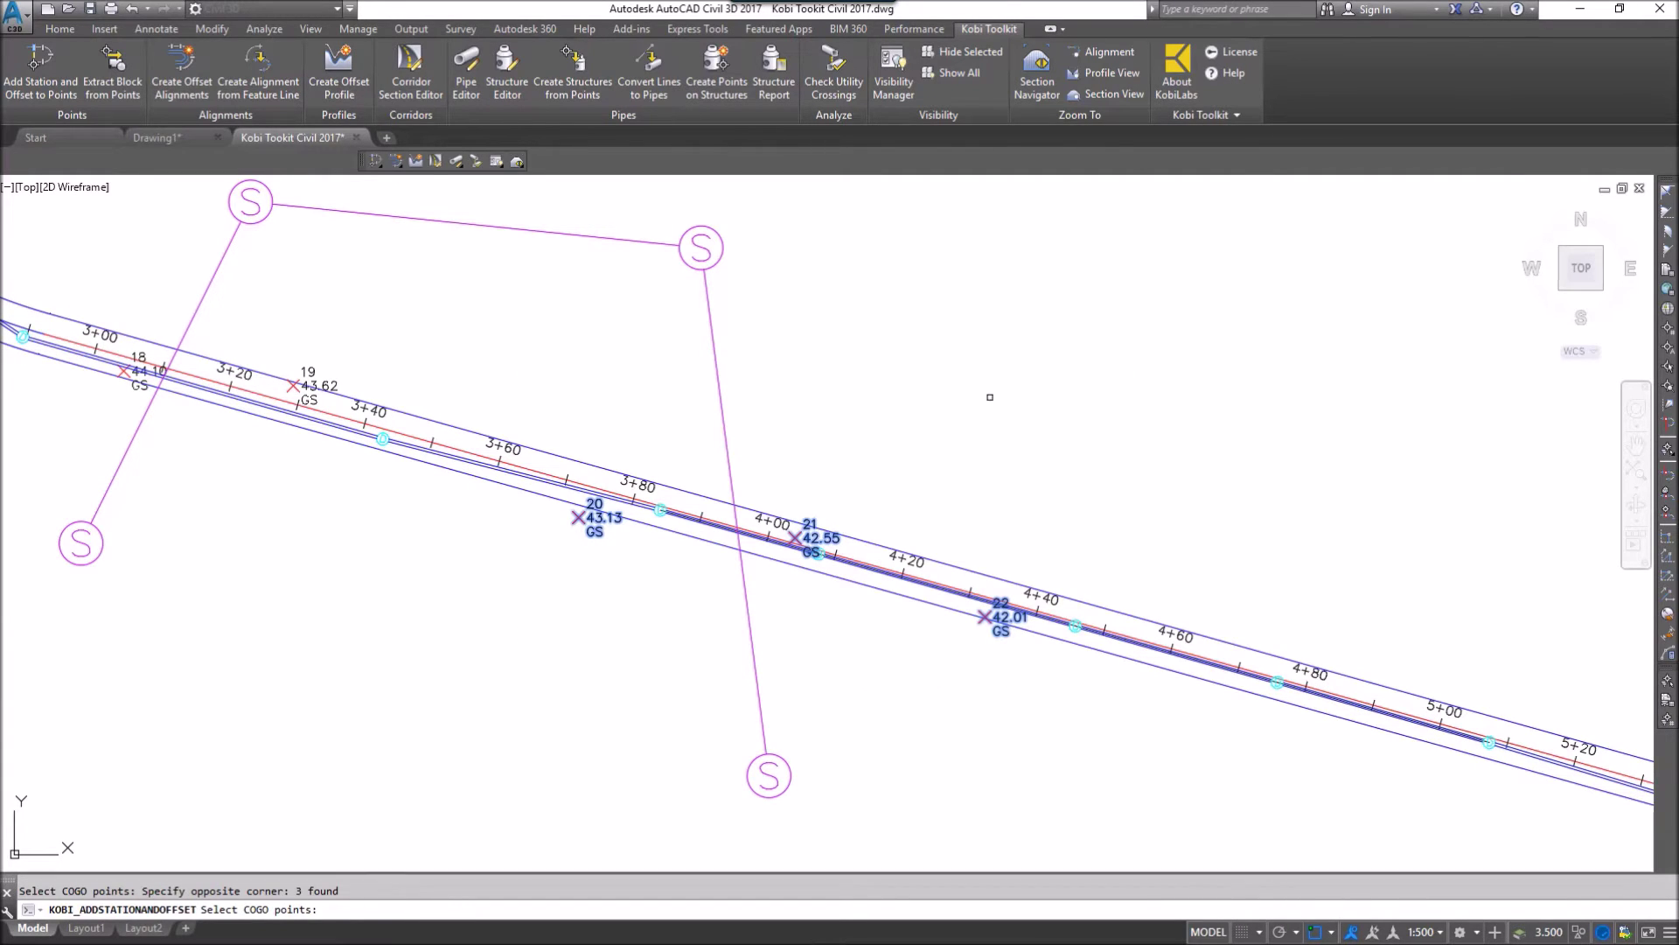
key("Return")
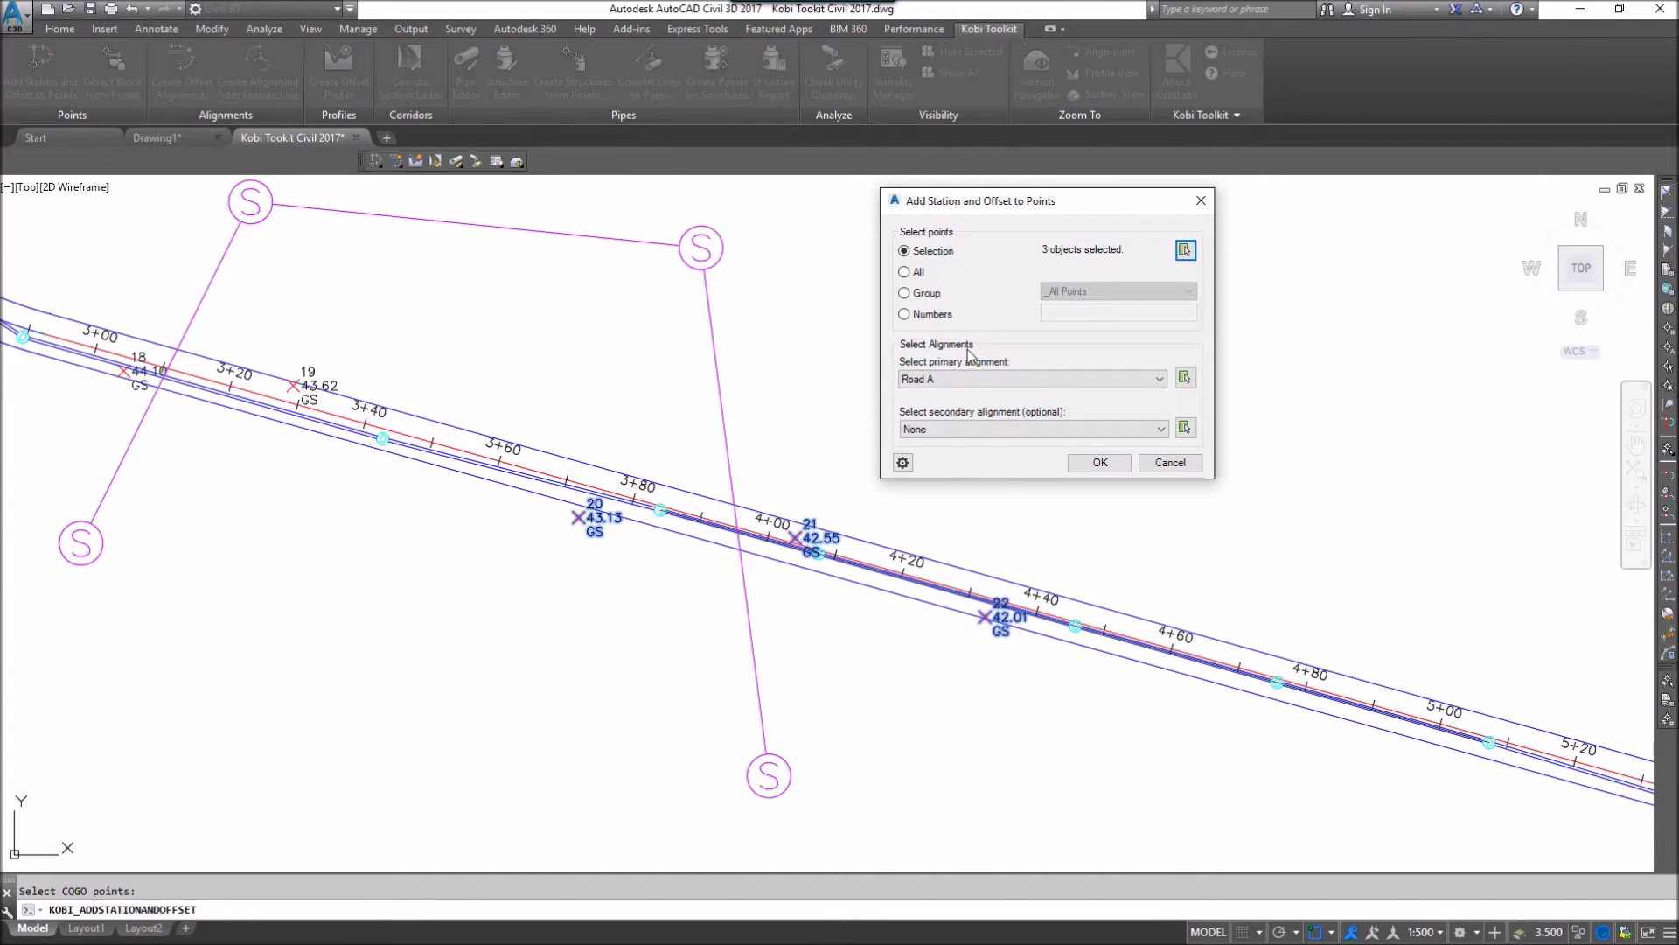
- Pick Road B from the drawing as primary alignment and leave the secondary alignment as None
left_click(975, 379)
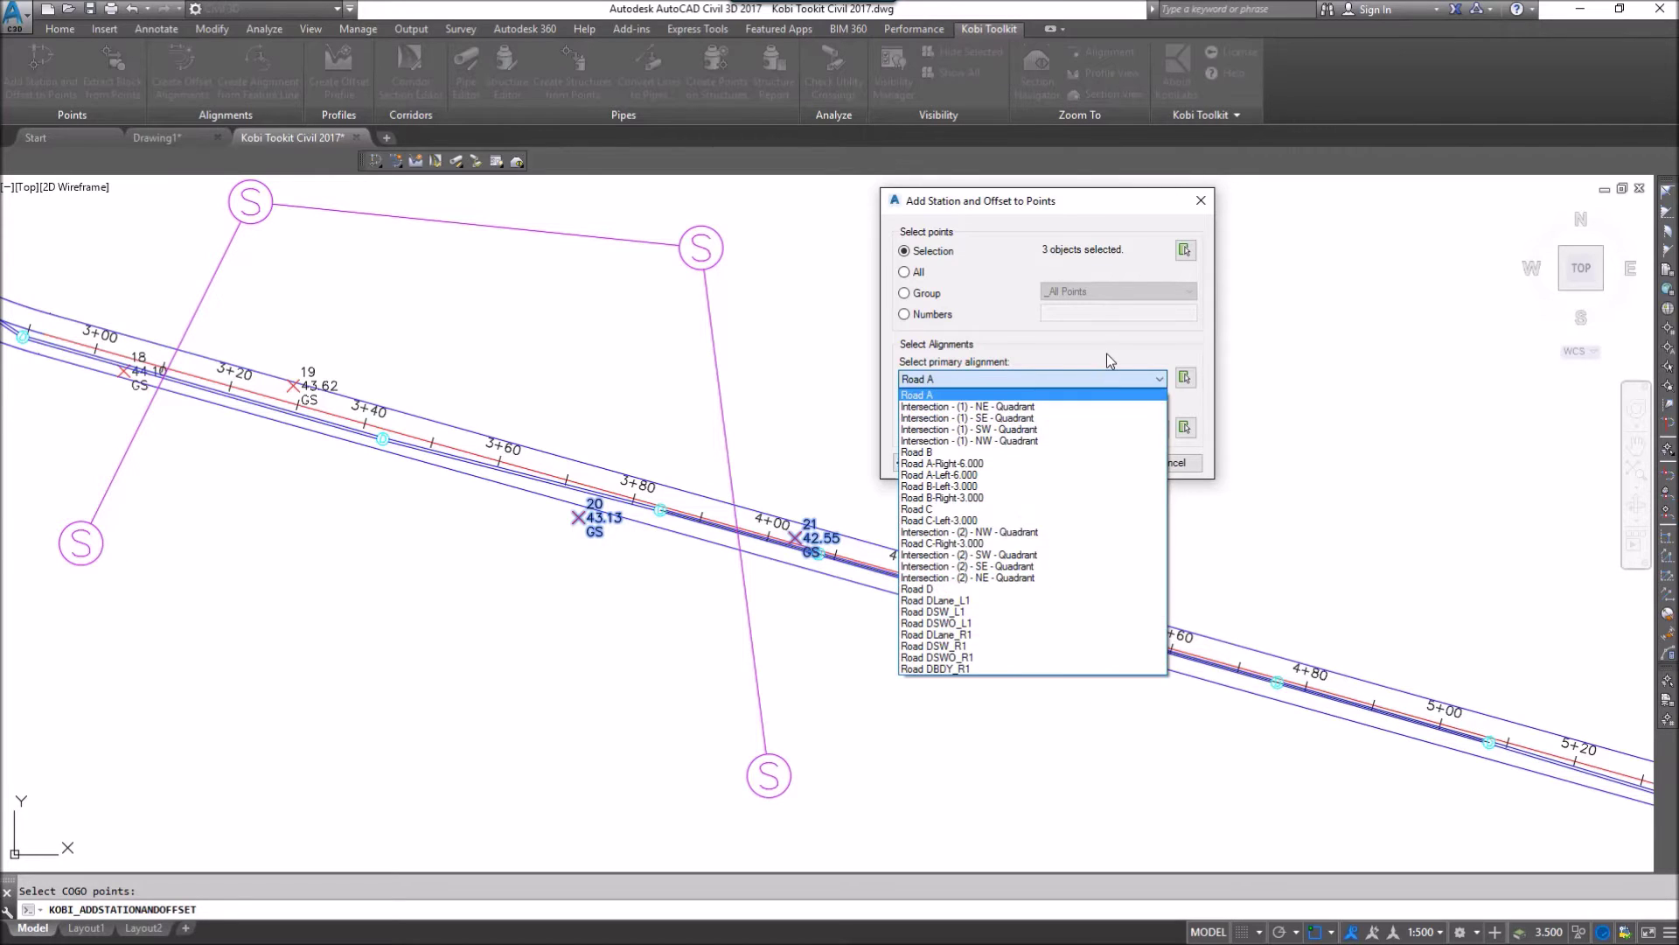
left_click(1129, 394)
left_click(1184, 378)
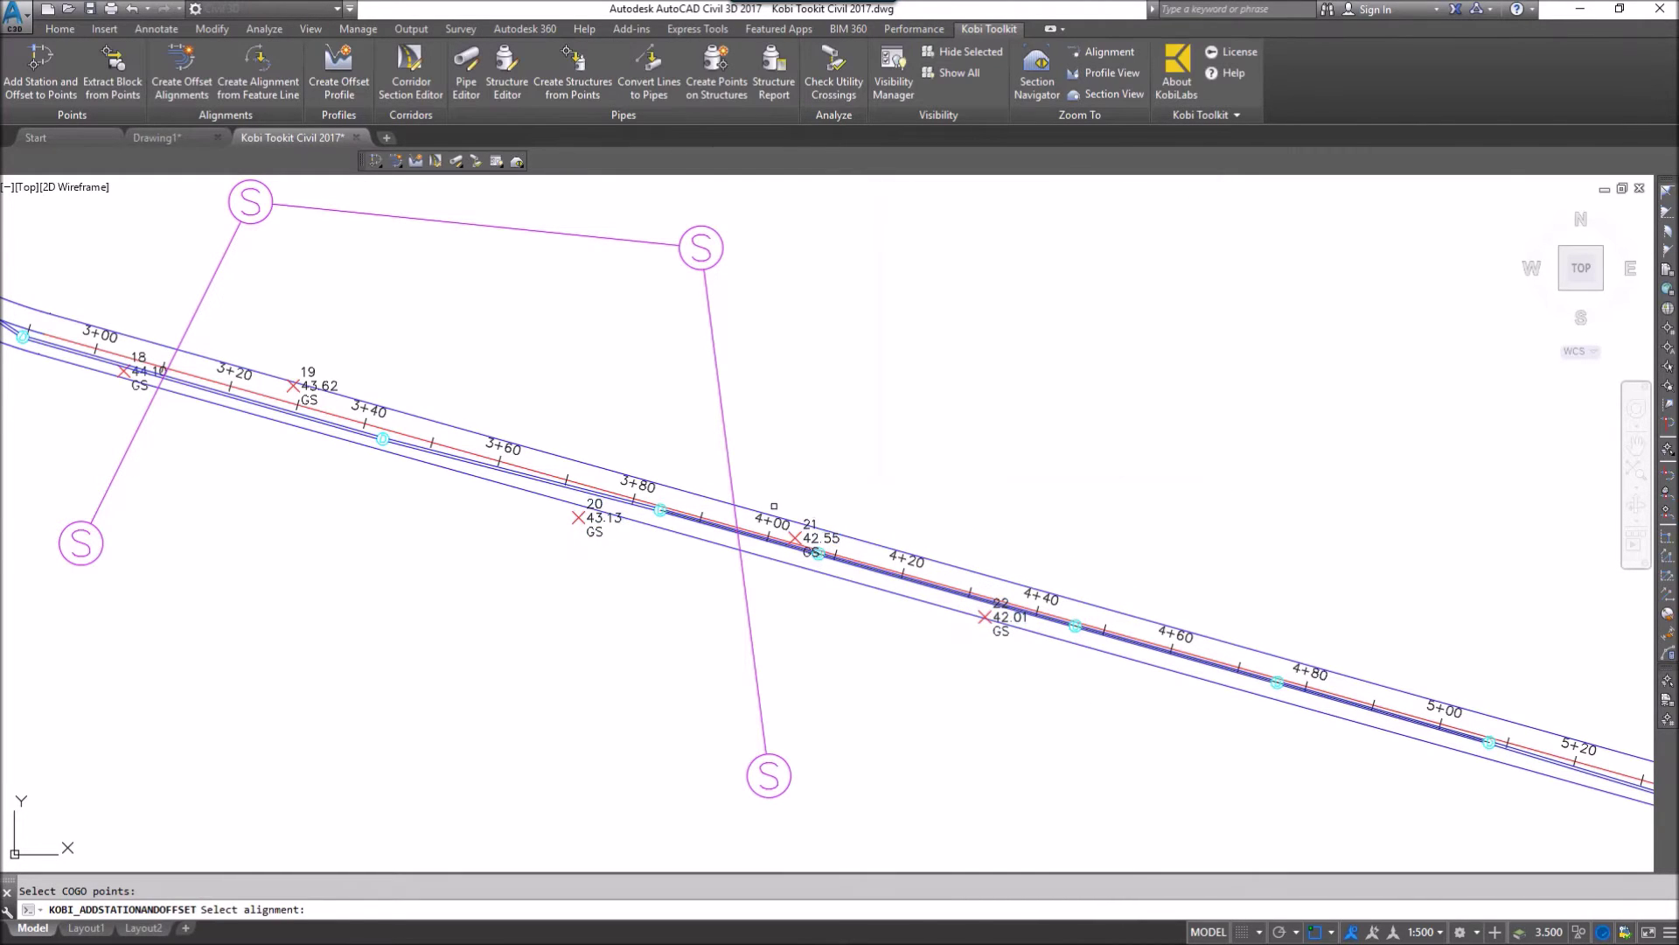
left_click(585, 482)
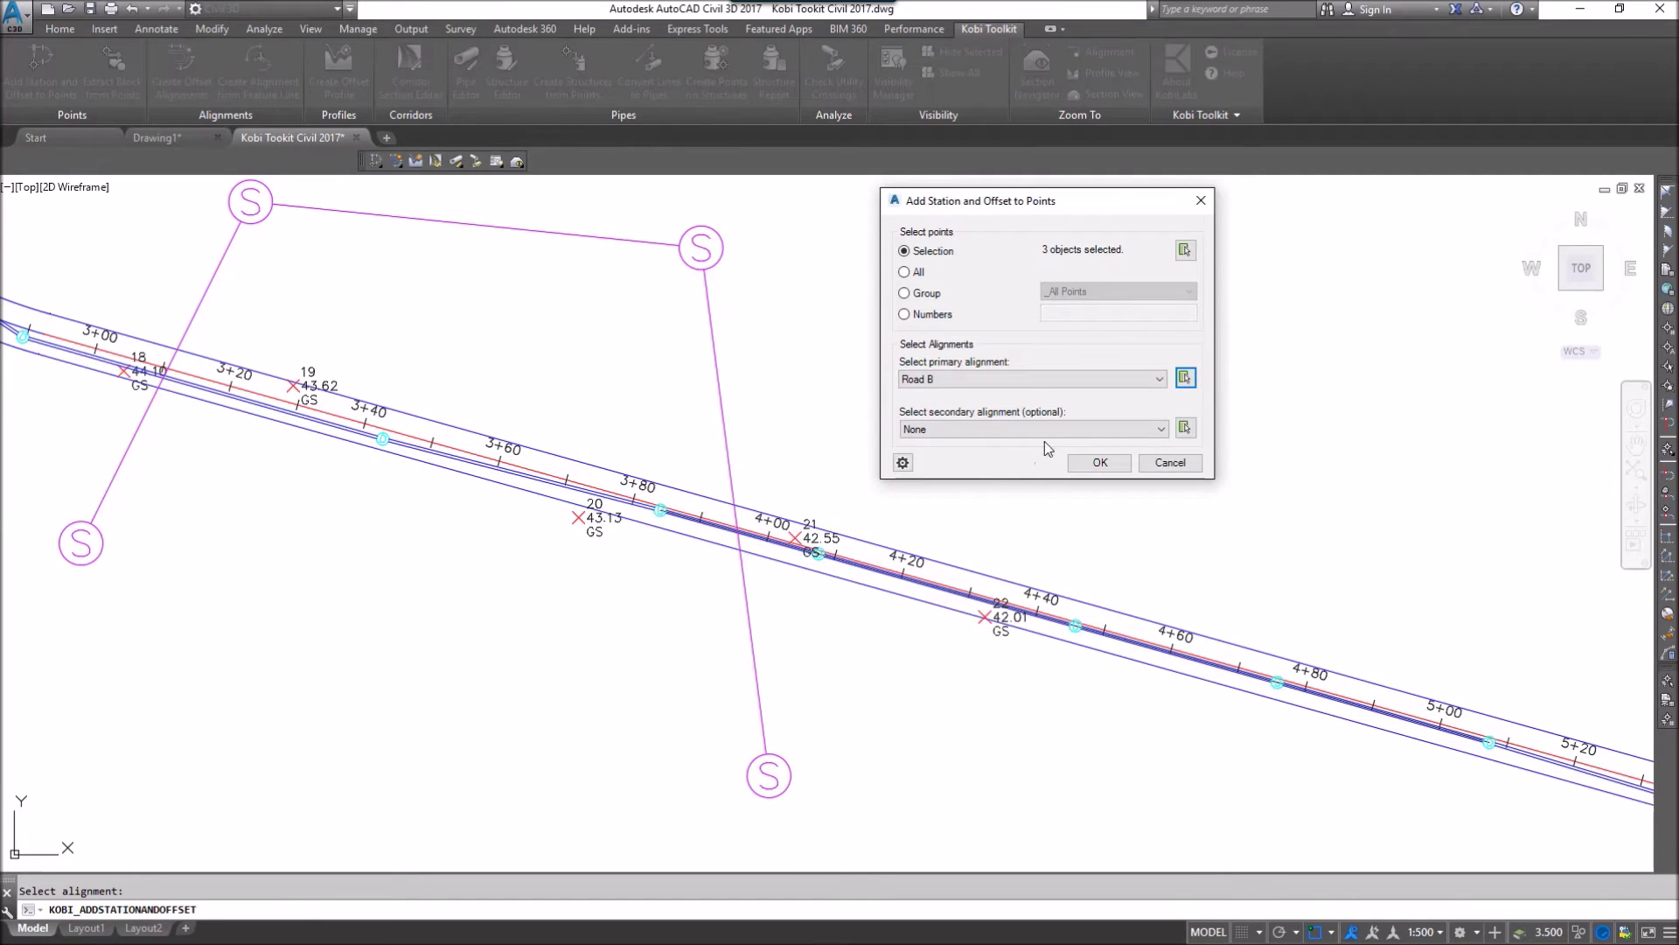
left_click(1161, 433)
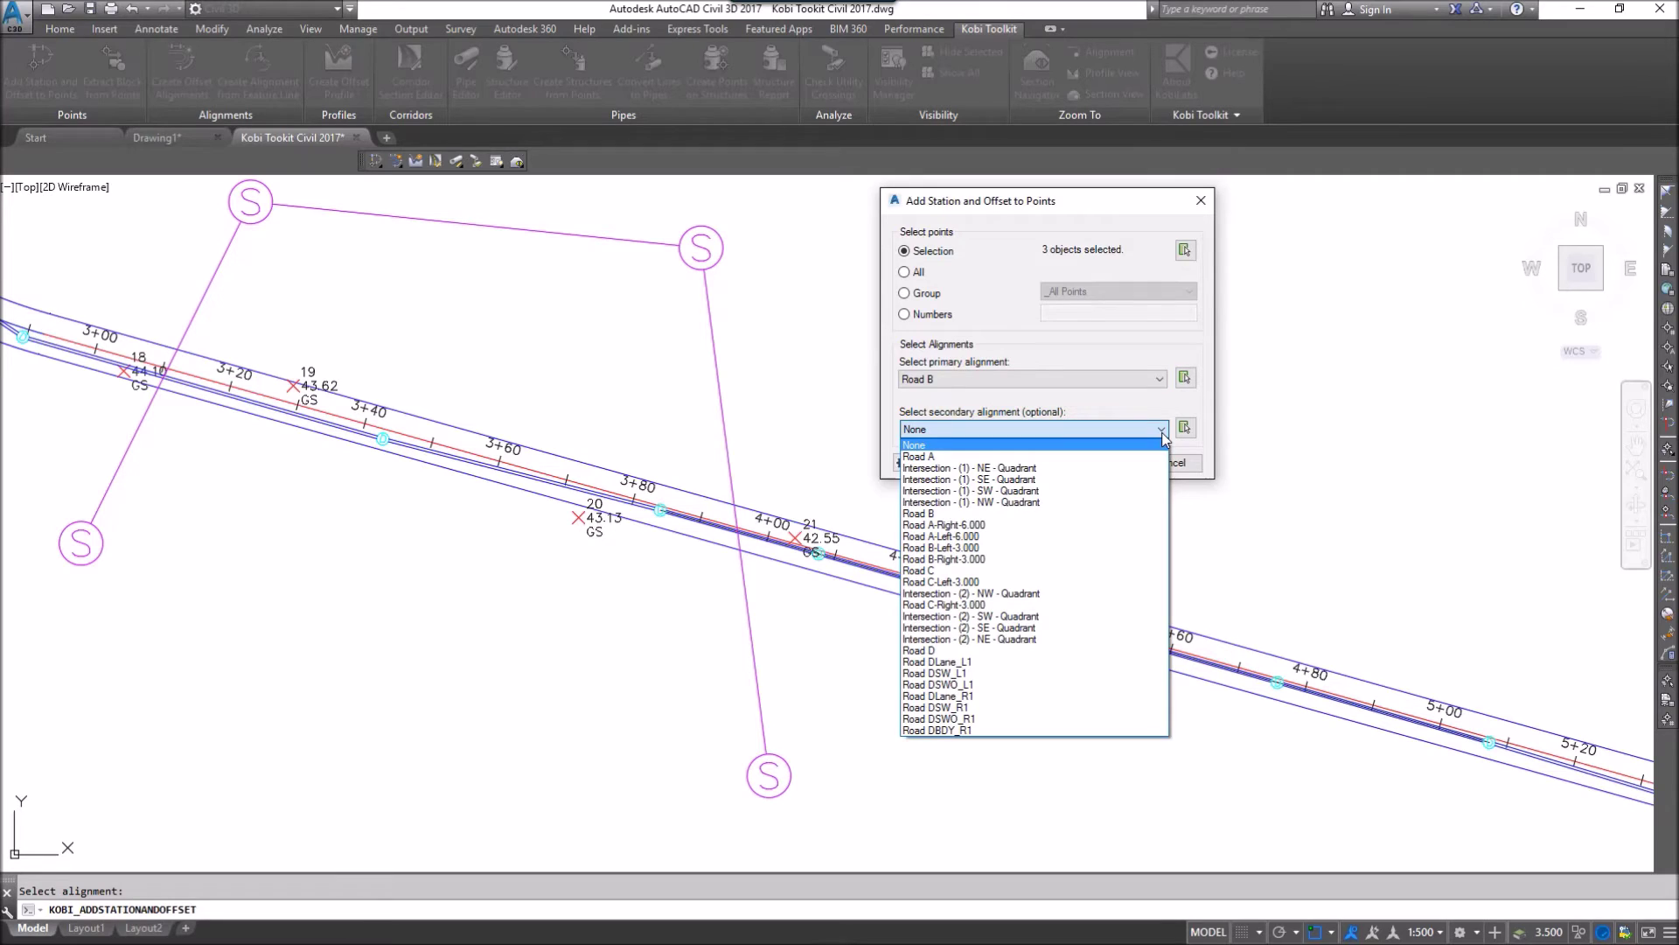
left_click(1164, 434)
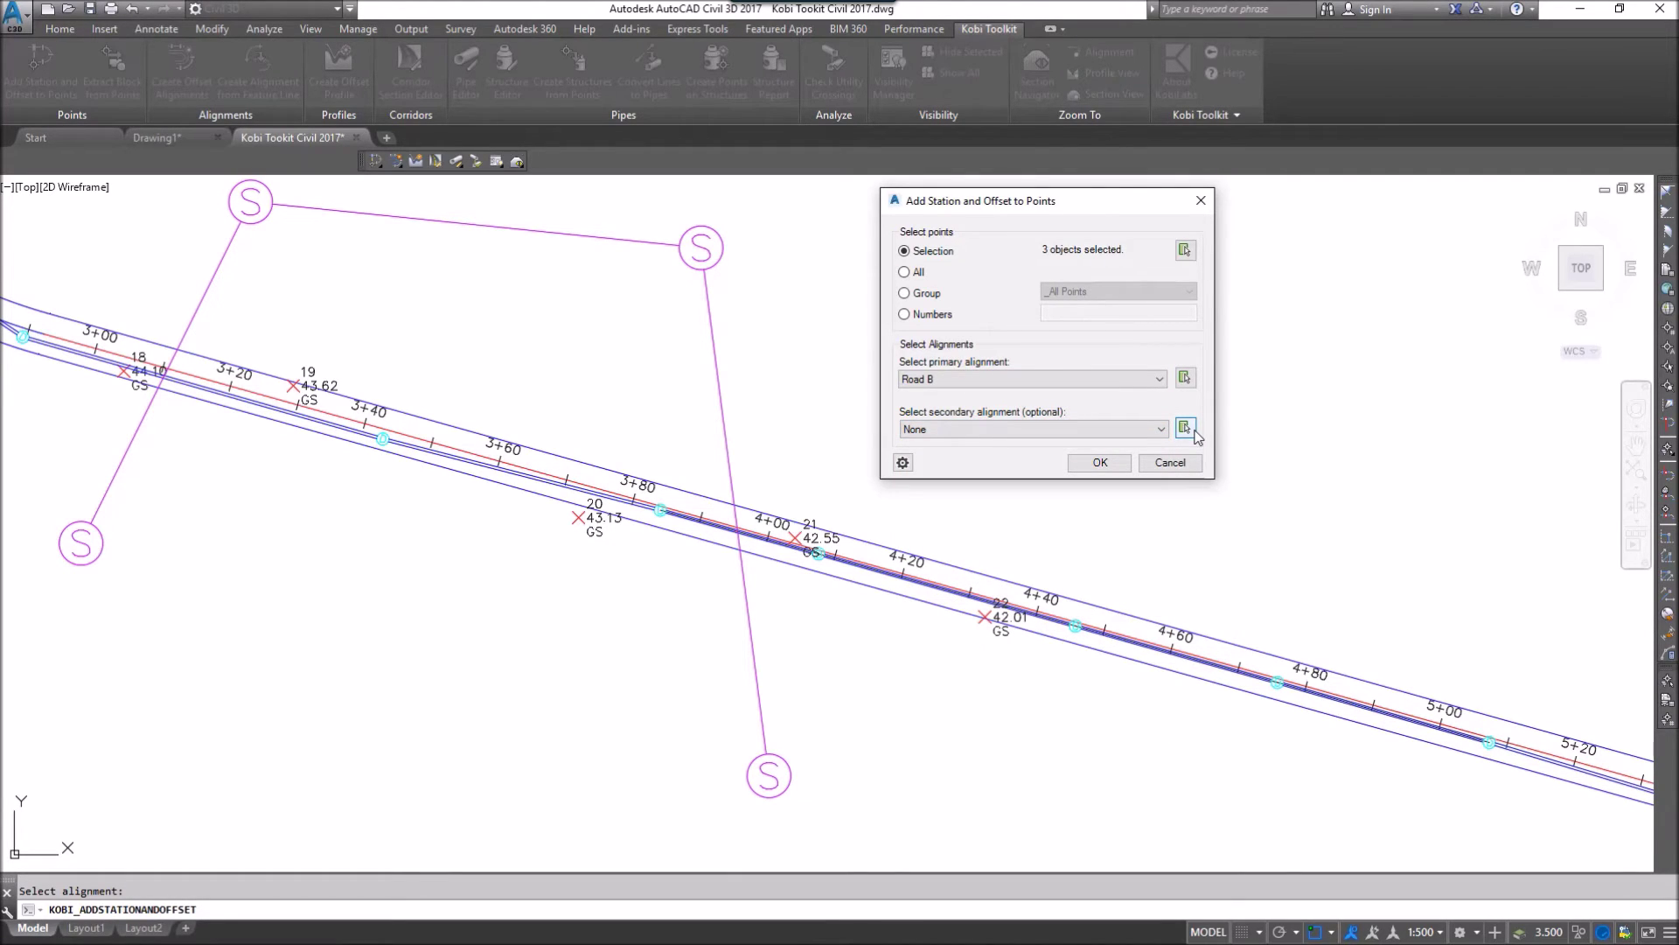
- Confirm the side settings with L and R suffixes and blank prefixes
left_click(903, 463)
mouse_move(183, 35)
left_mouse_down()
mouse_move(293, 108)
mouse_move(573, 239)
left_mouse_up()
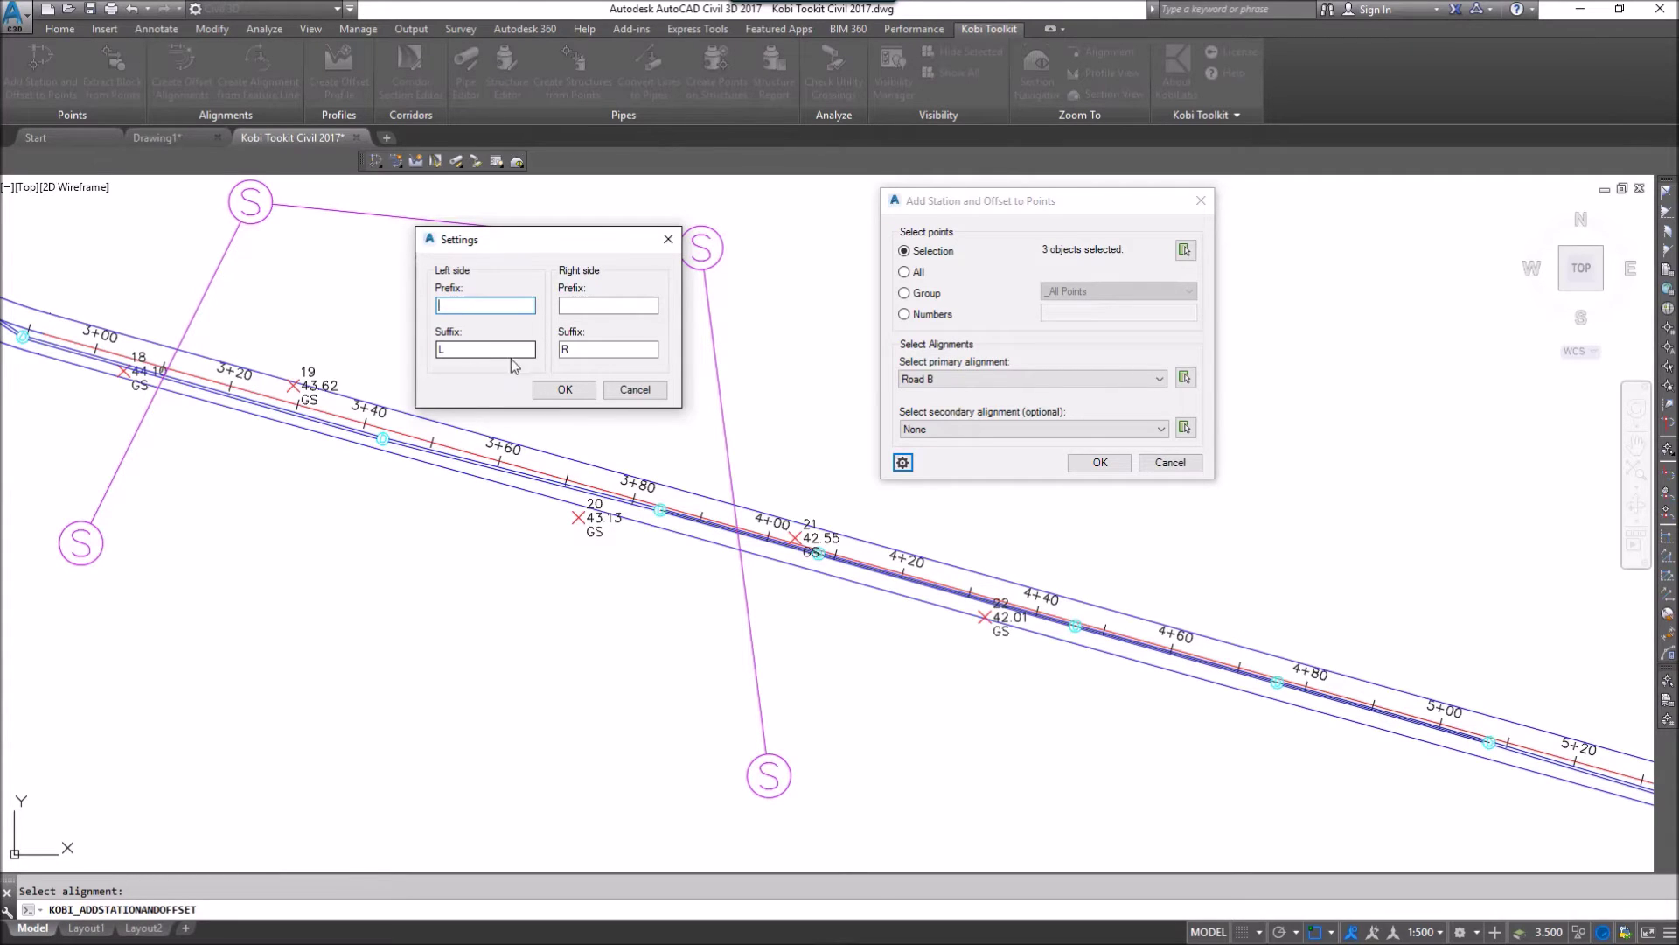
left_click(564, 388)
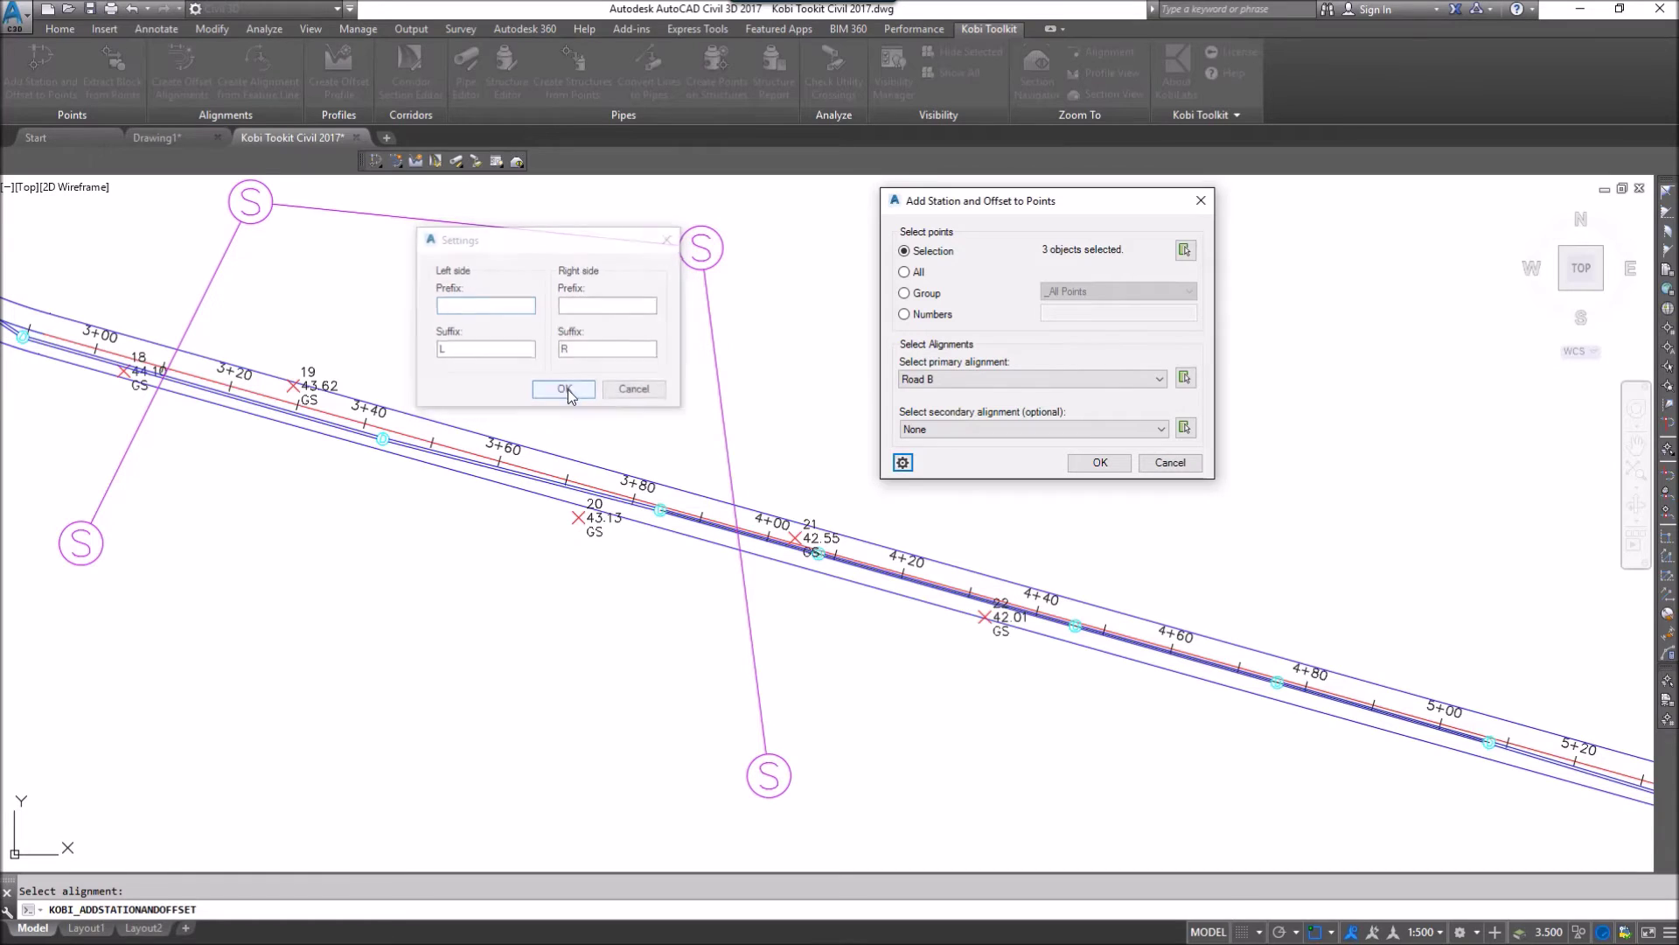
left_click(1098, 462)
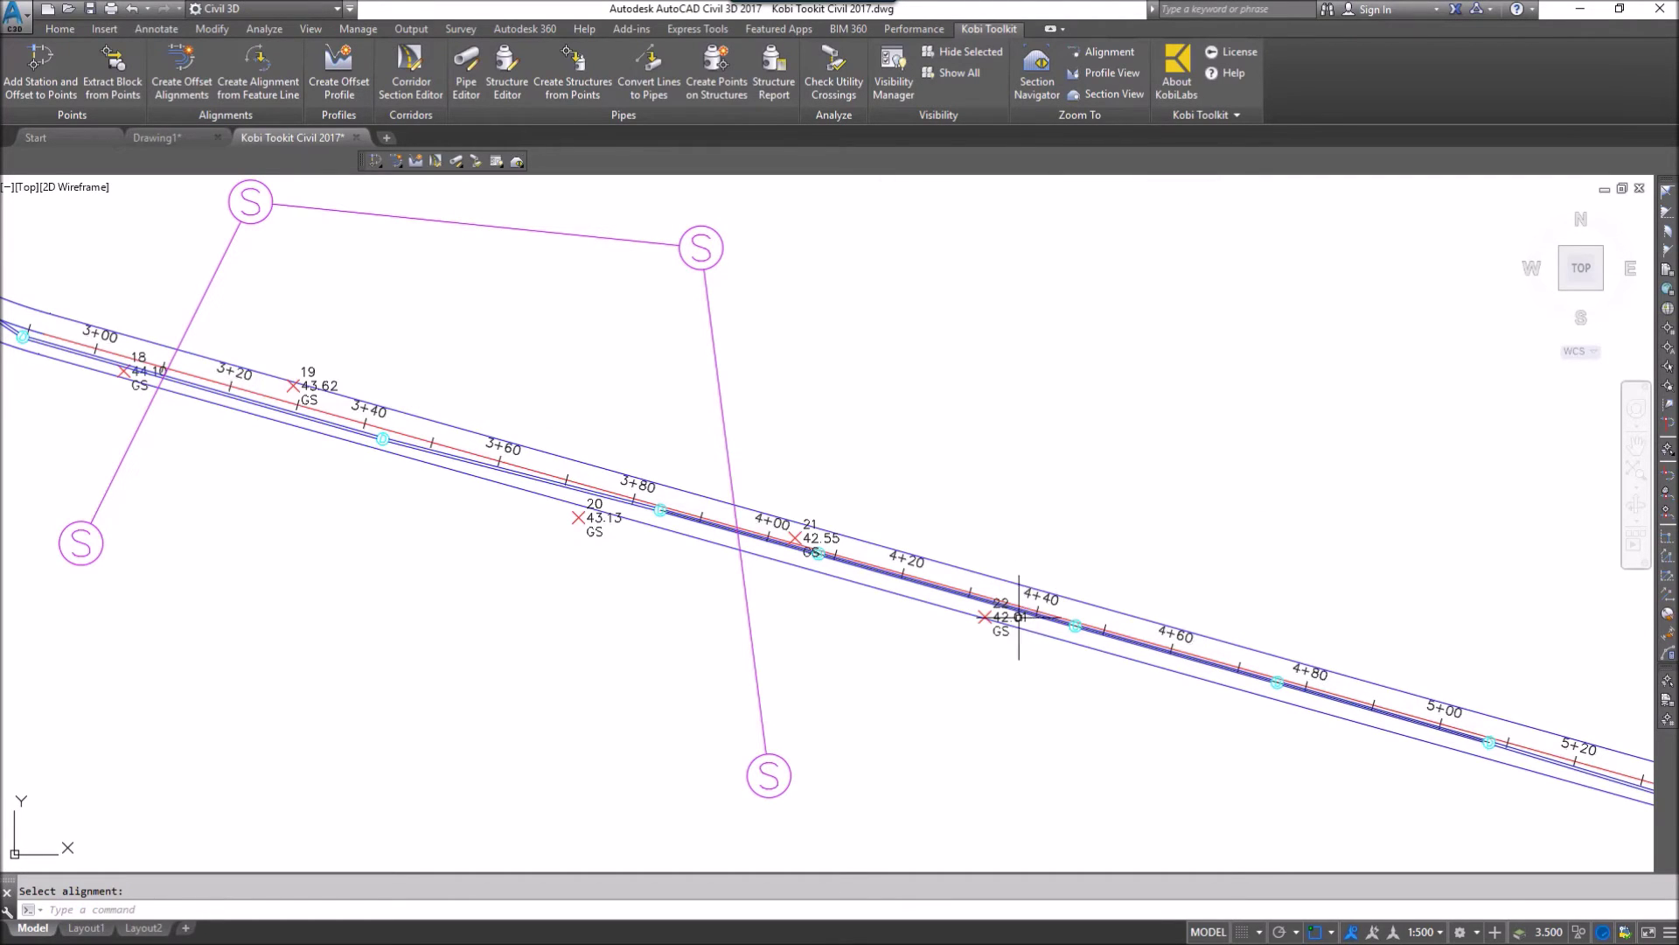
left_click(988, 612)
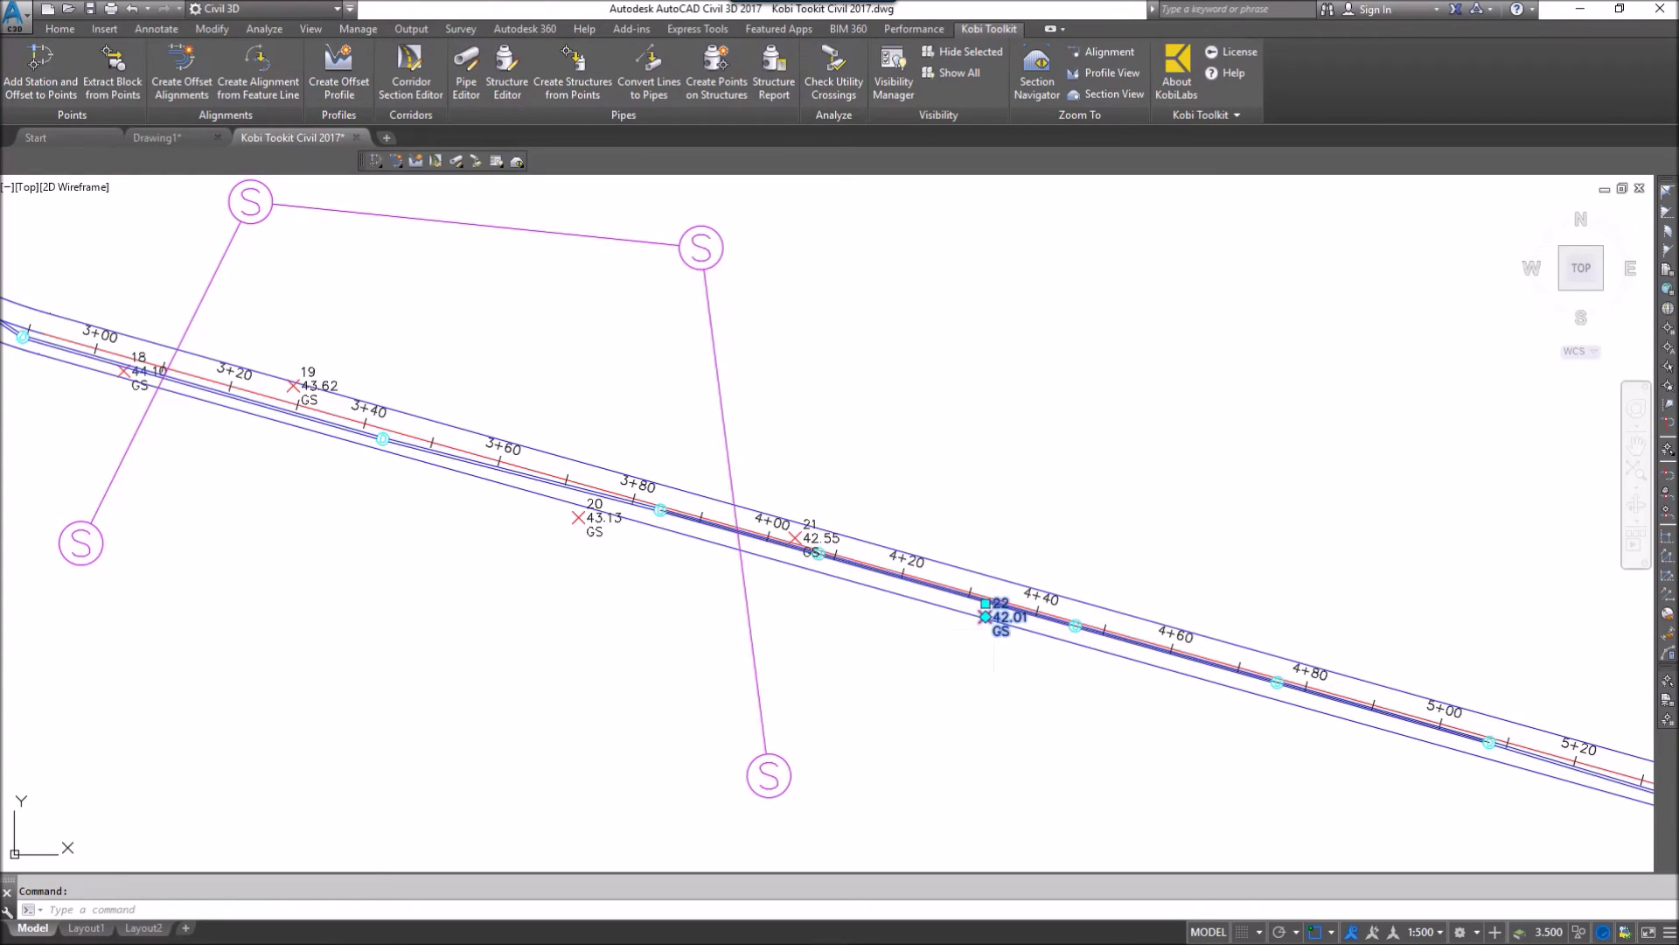
right_click(890, 469)
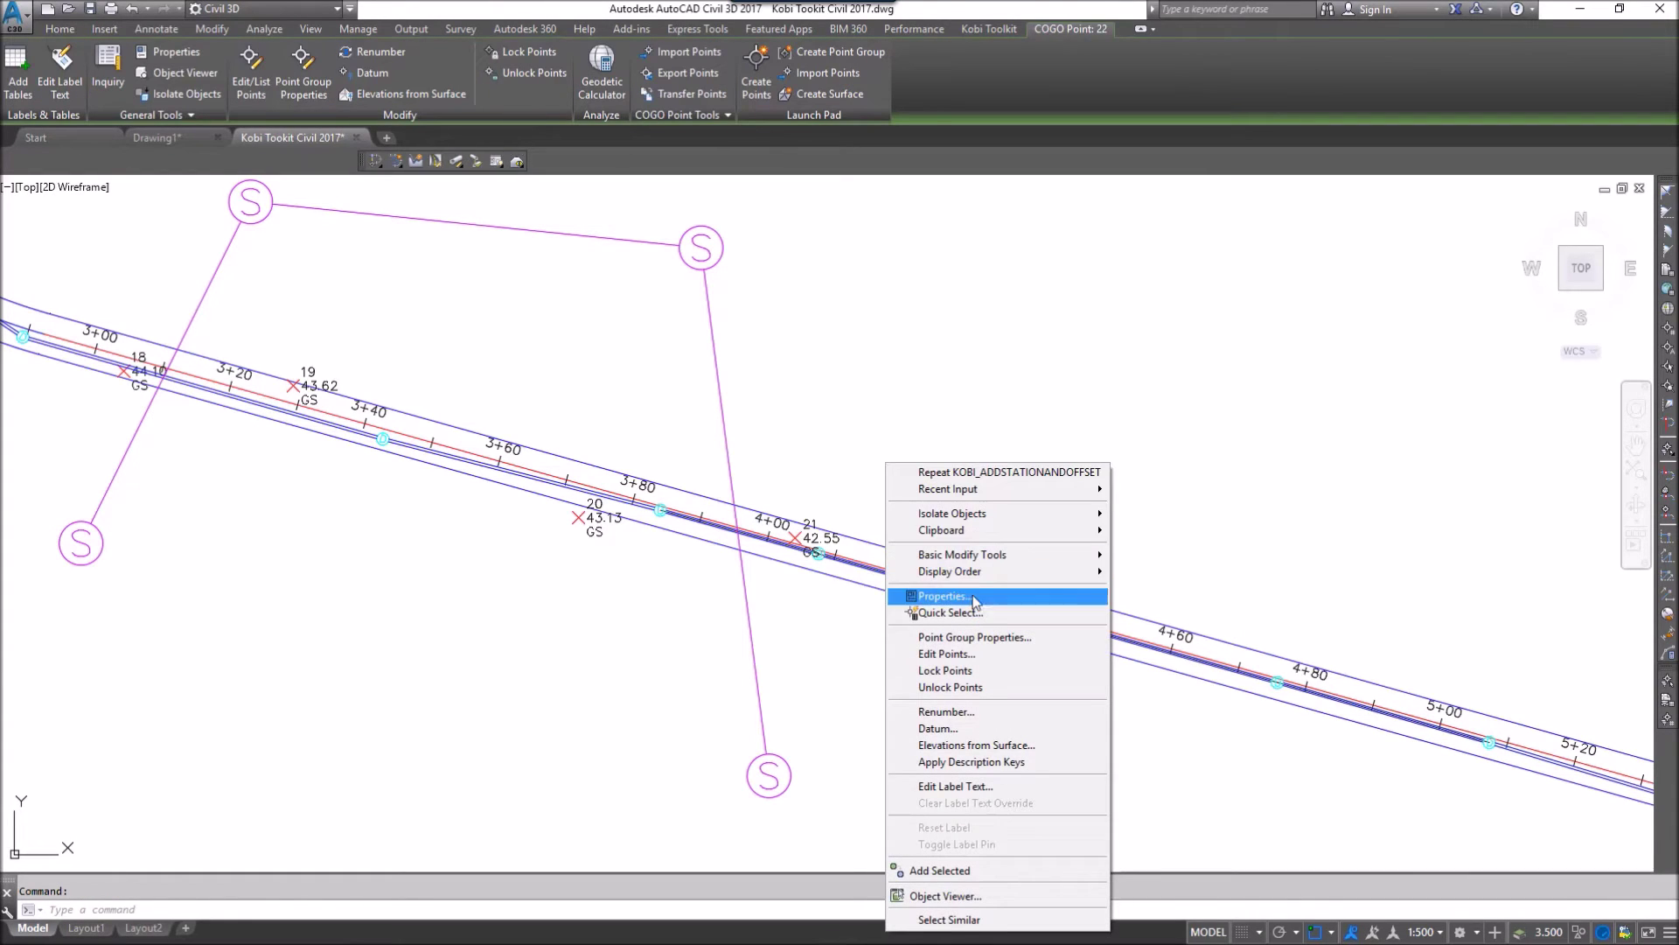
left_click(949, 656)
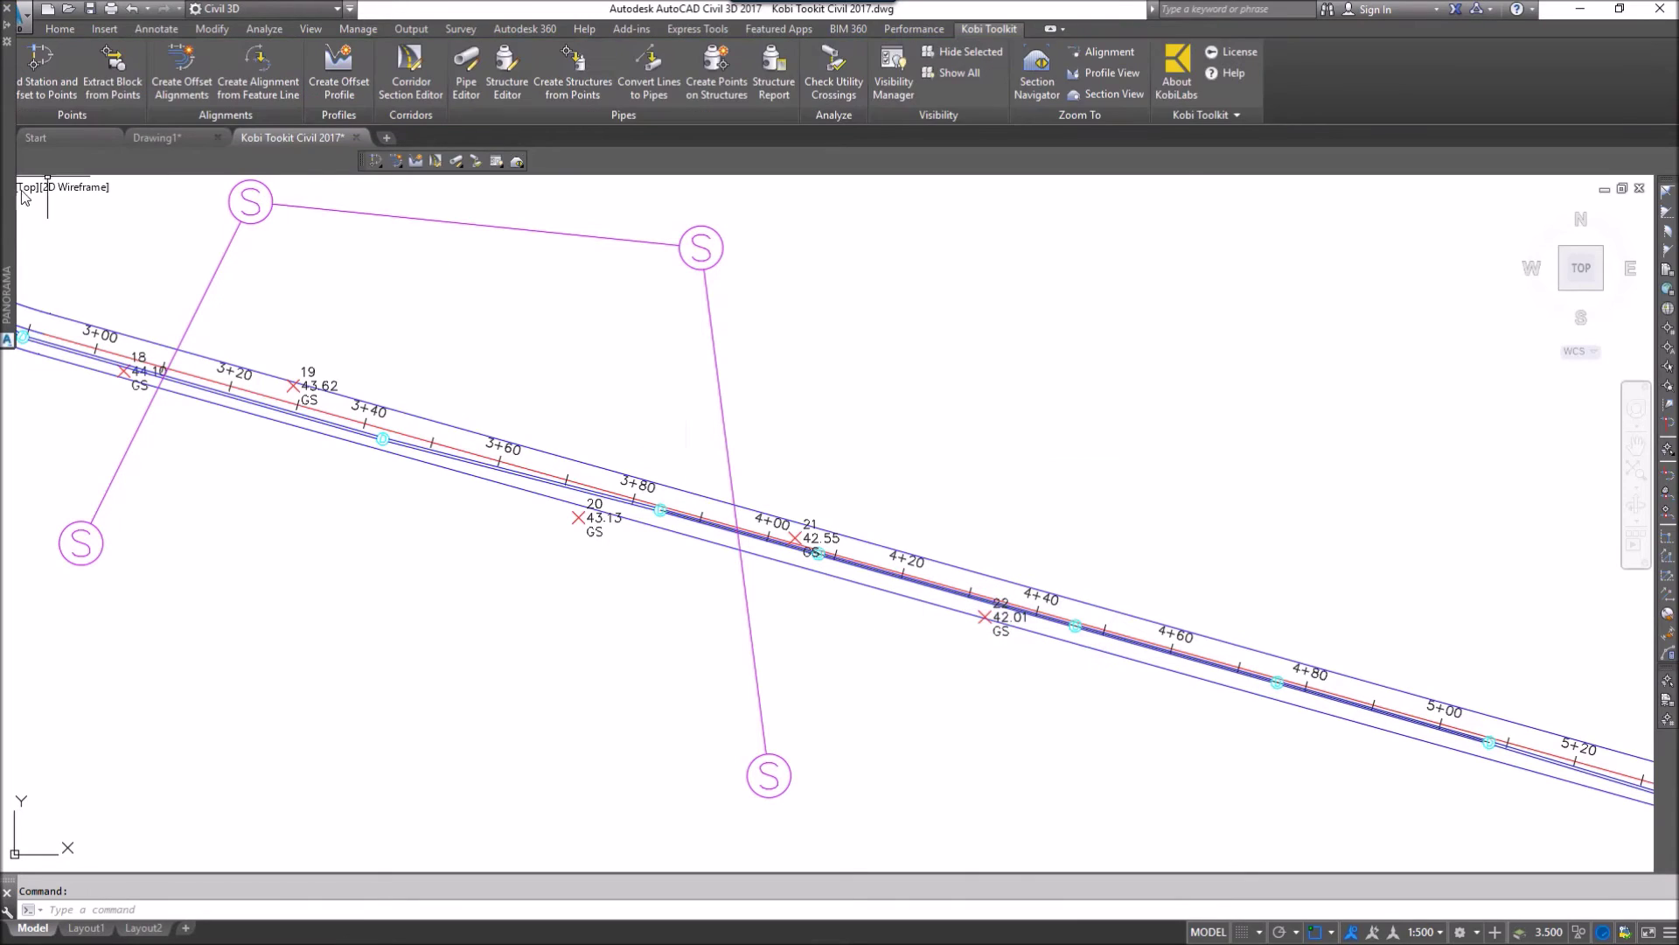
left_click_drag(438, 337, 1138, 350)
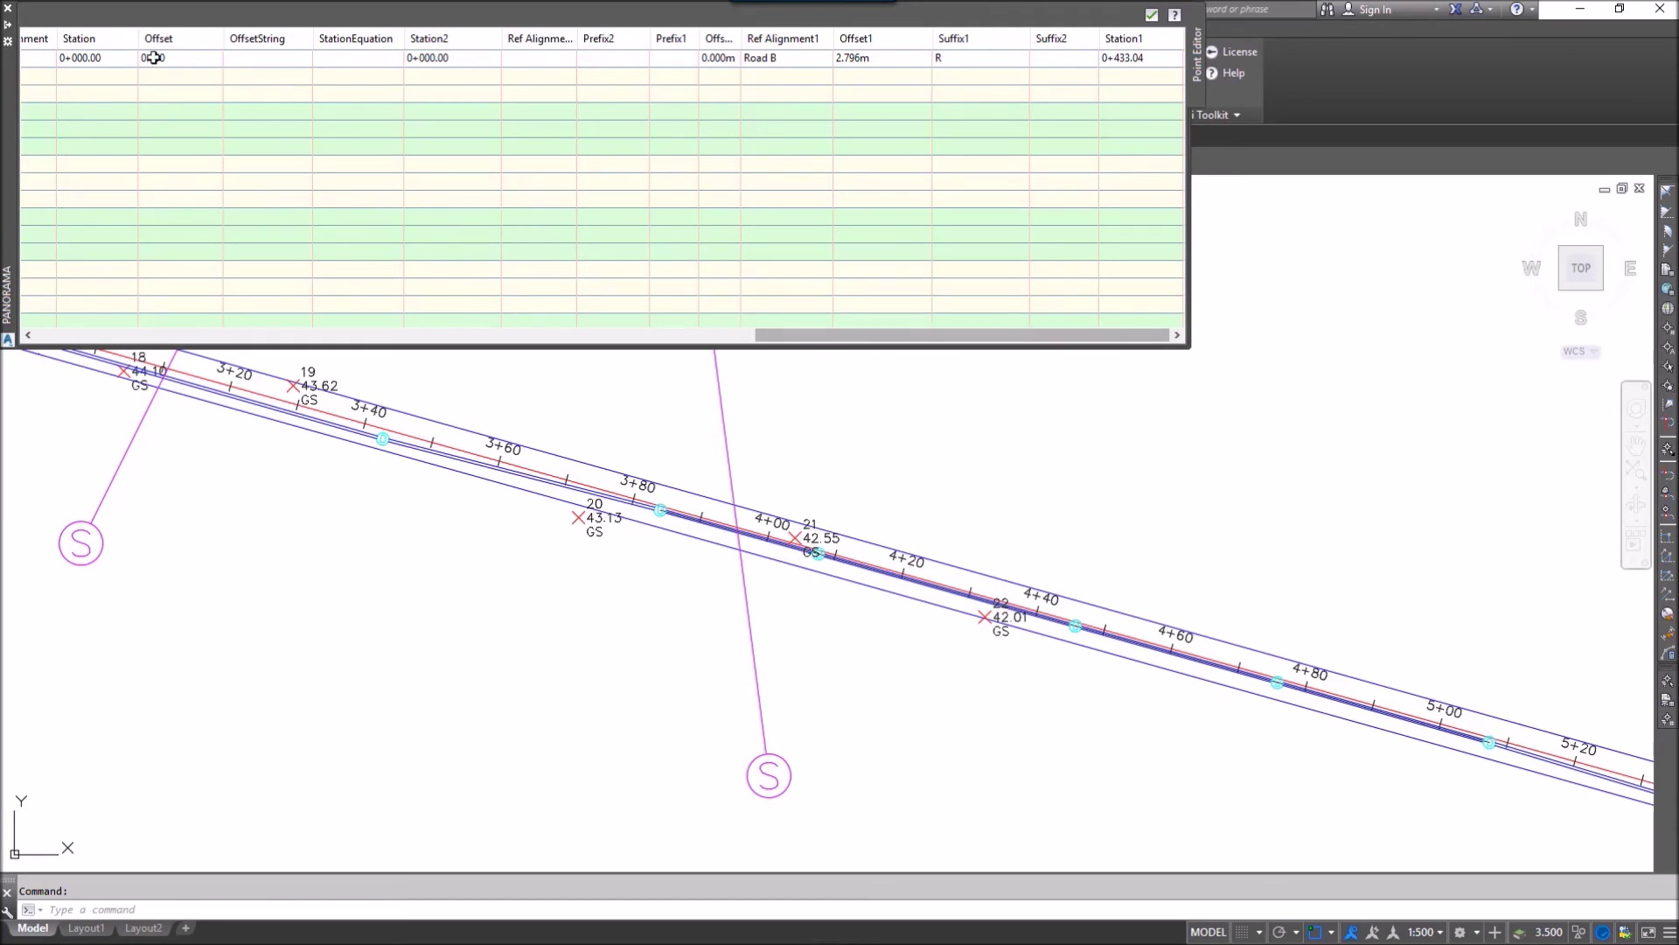
left_click(10, 16)
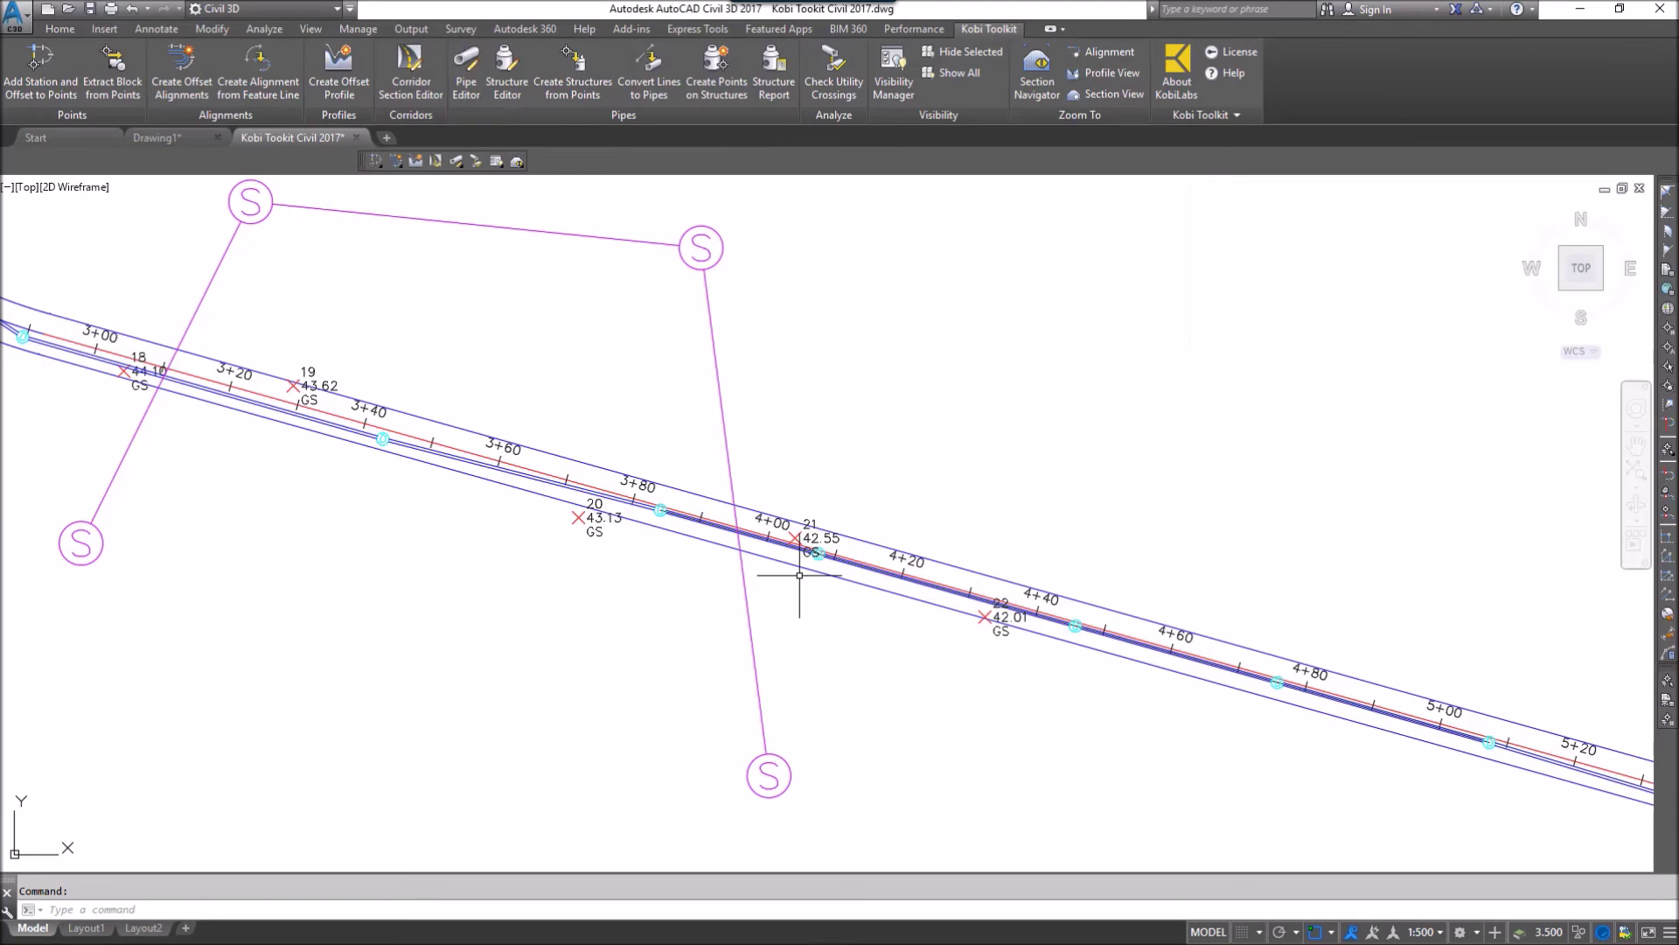
- Start a new point table from the Annotate tab using the Station Offset table style
left_click(156, 29)
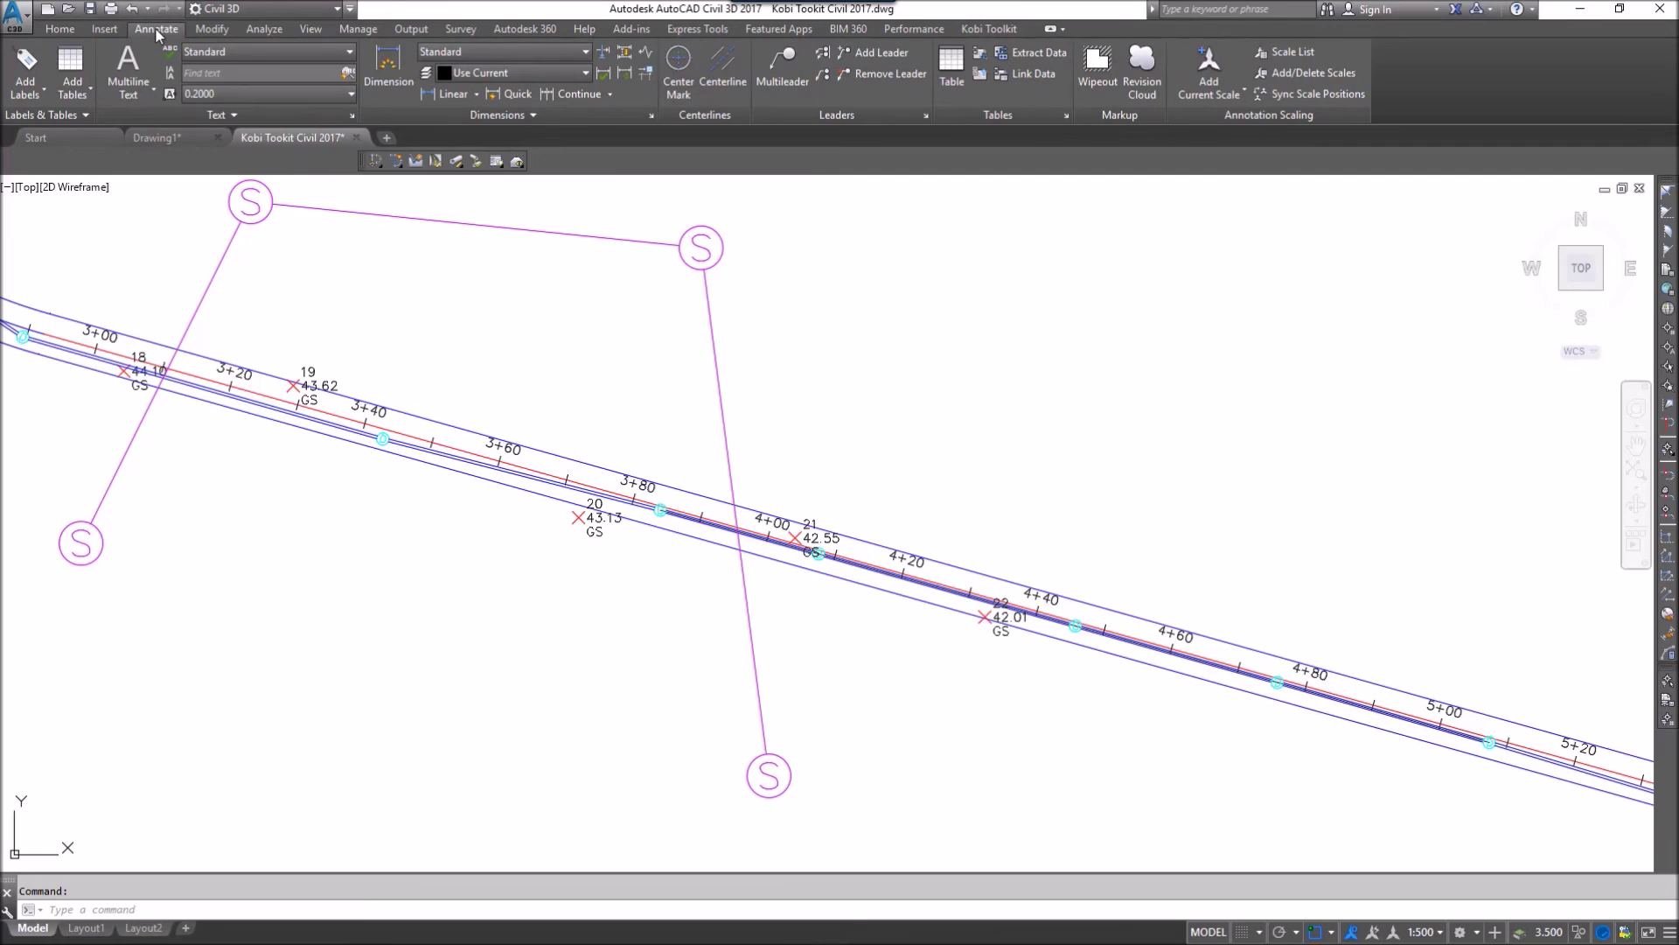
left_click(86, 90)
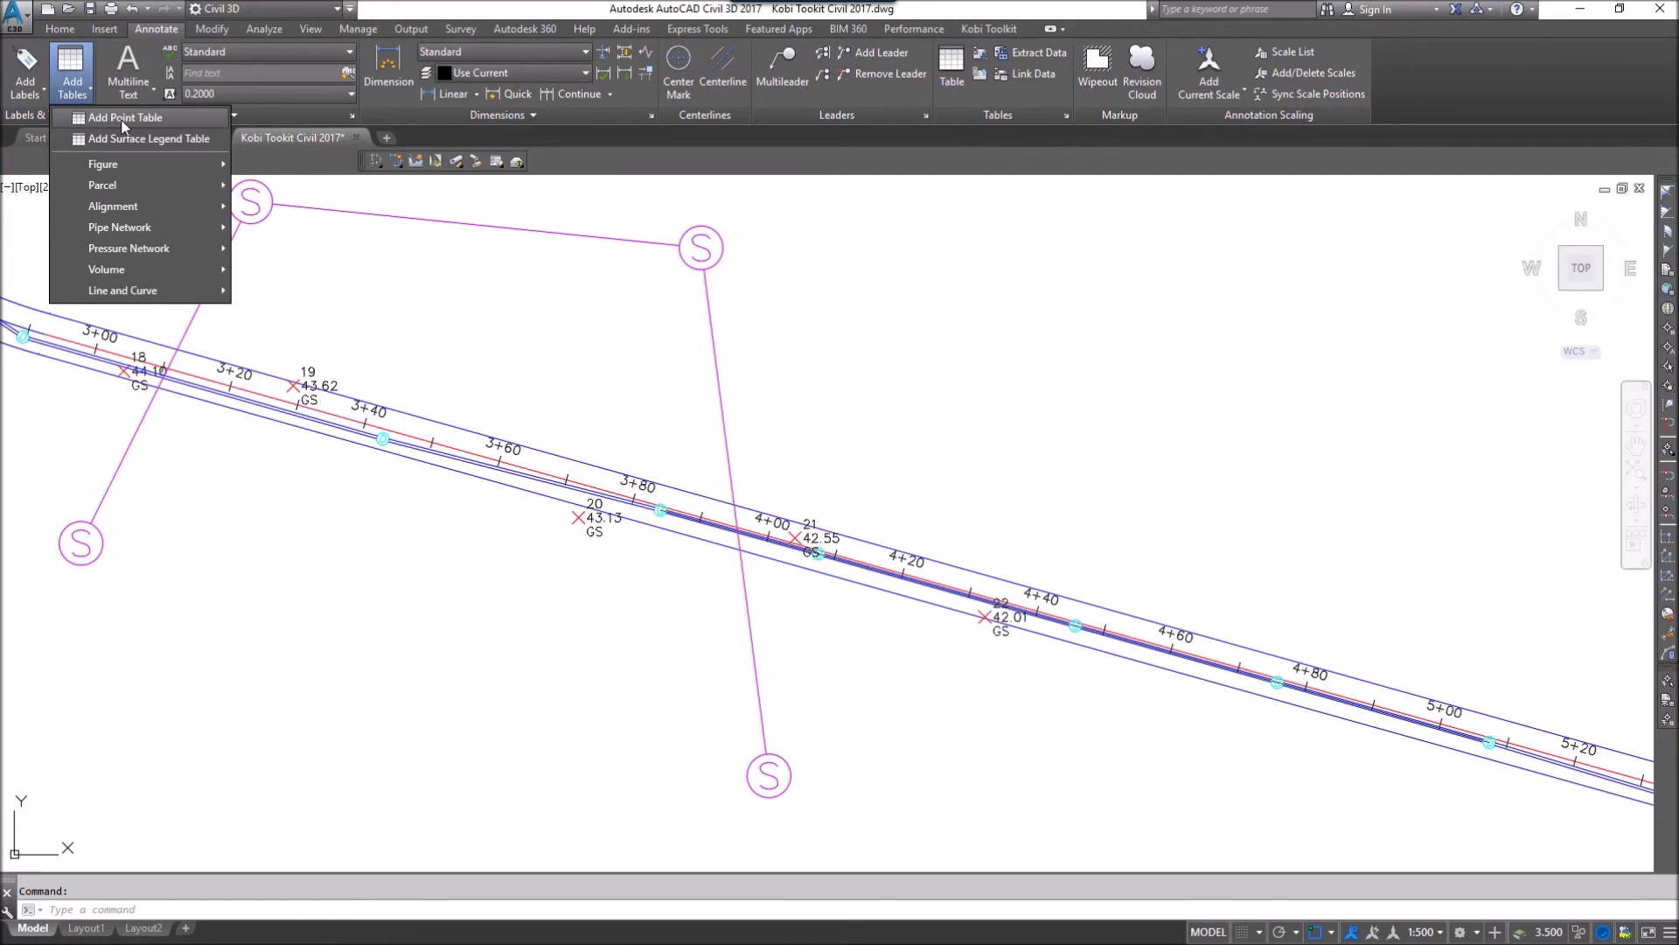
left_click(106, 118)
left_click(259, 69)
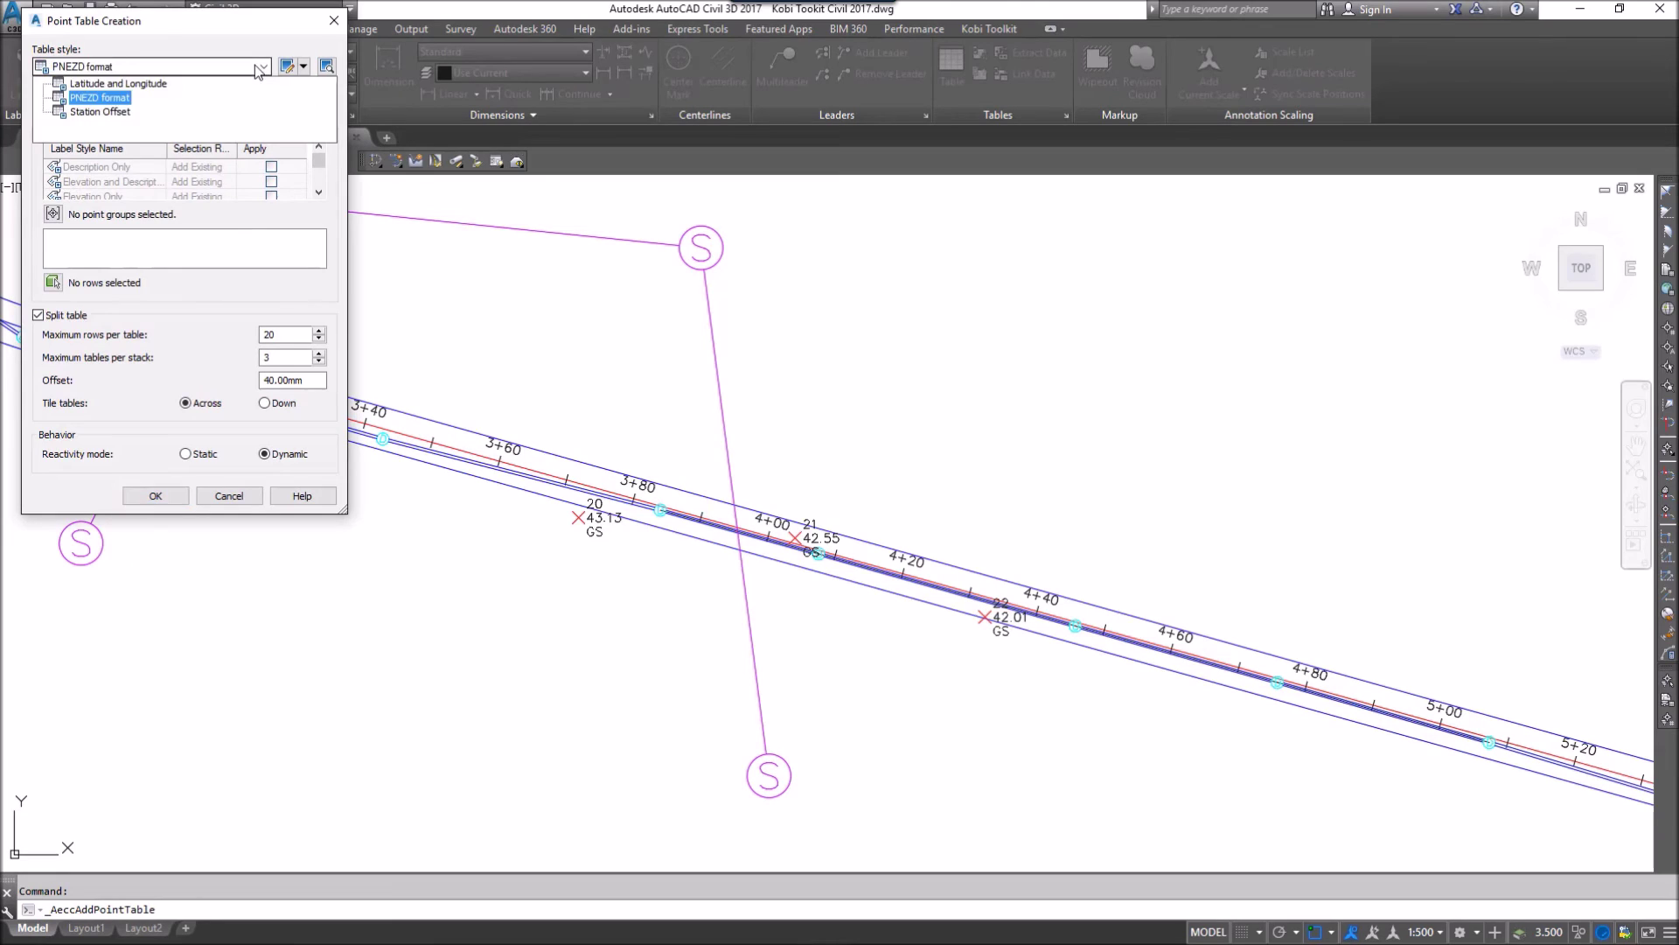
left_click(103, 112)
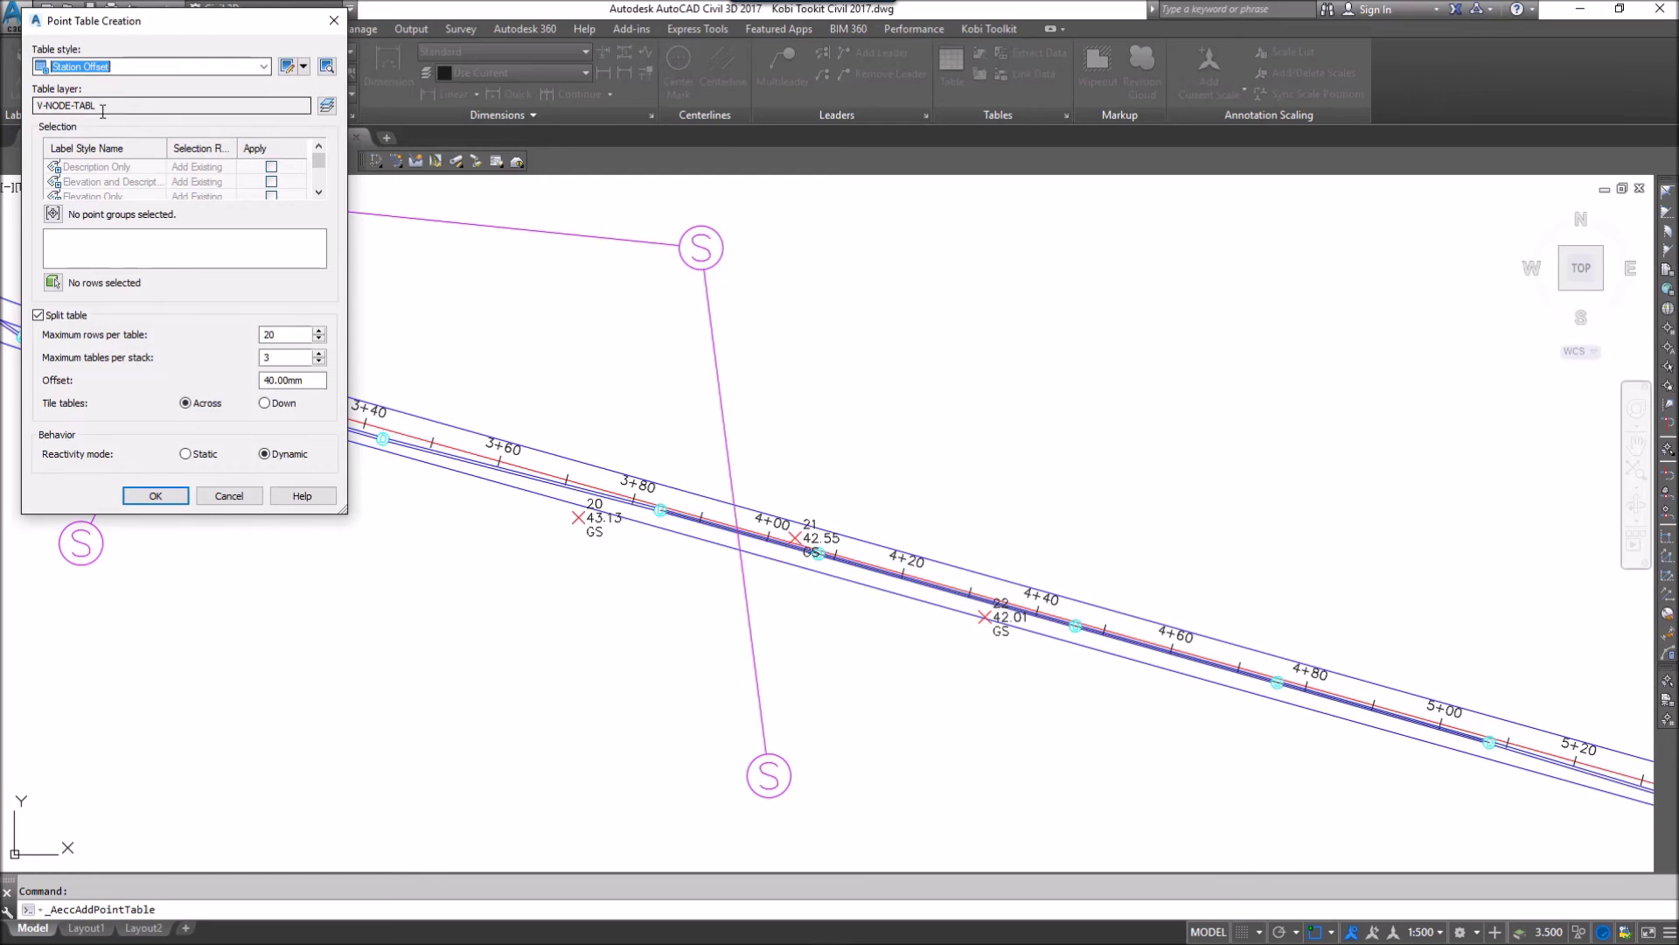
- Window-select points 20, 21 and 22 as the table rows and confirm the table settings
left_click(52, 284)
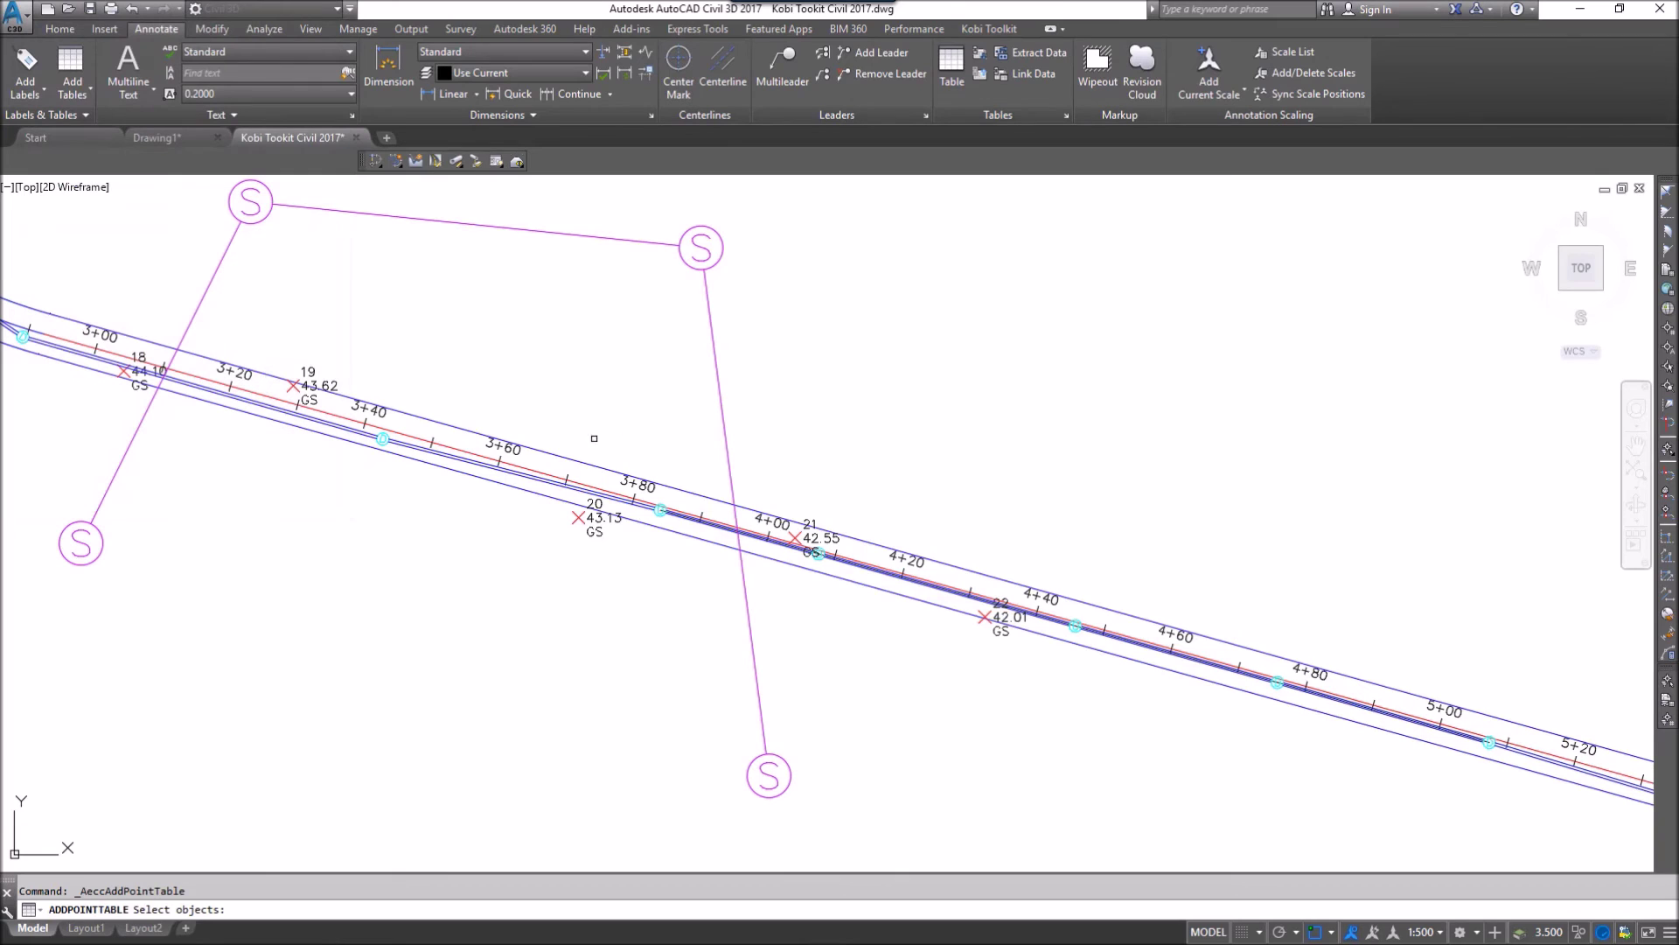
left_click(540, 410)
left_click(1099, 698)
key("Return")
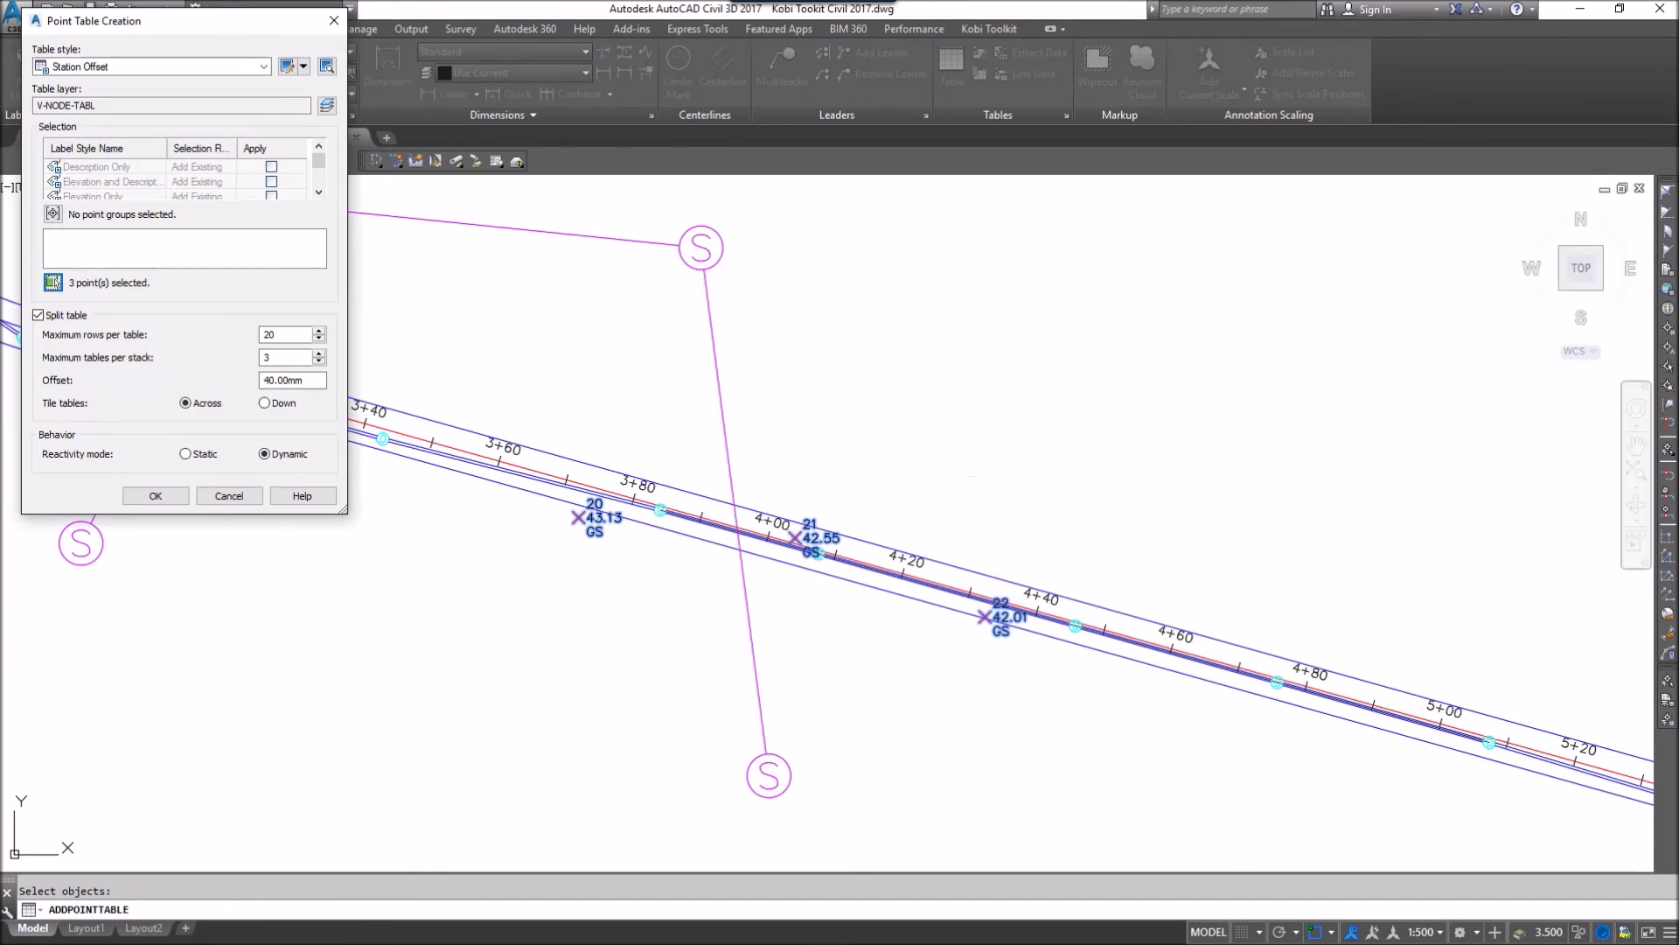
left_click(156, 496)
- Place the Station Offset point table below the alignment
scroll(843, 307, "down", 5)
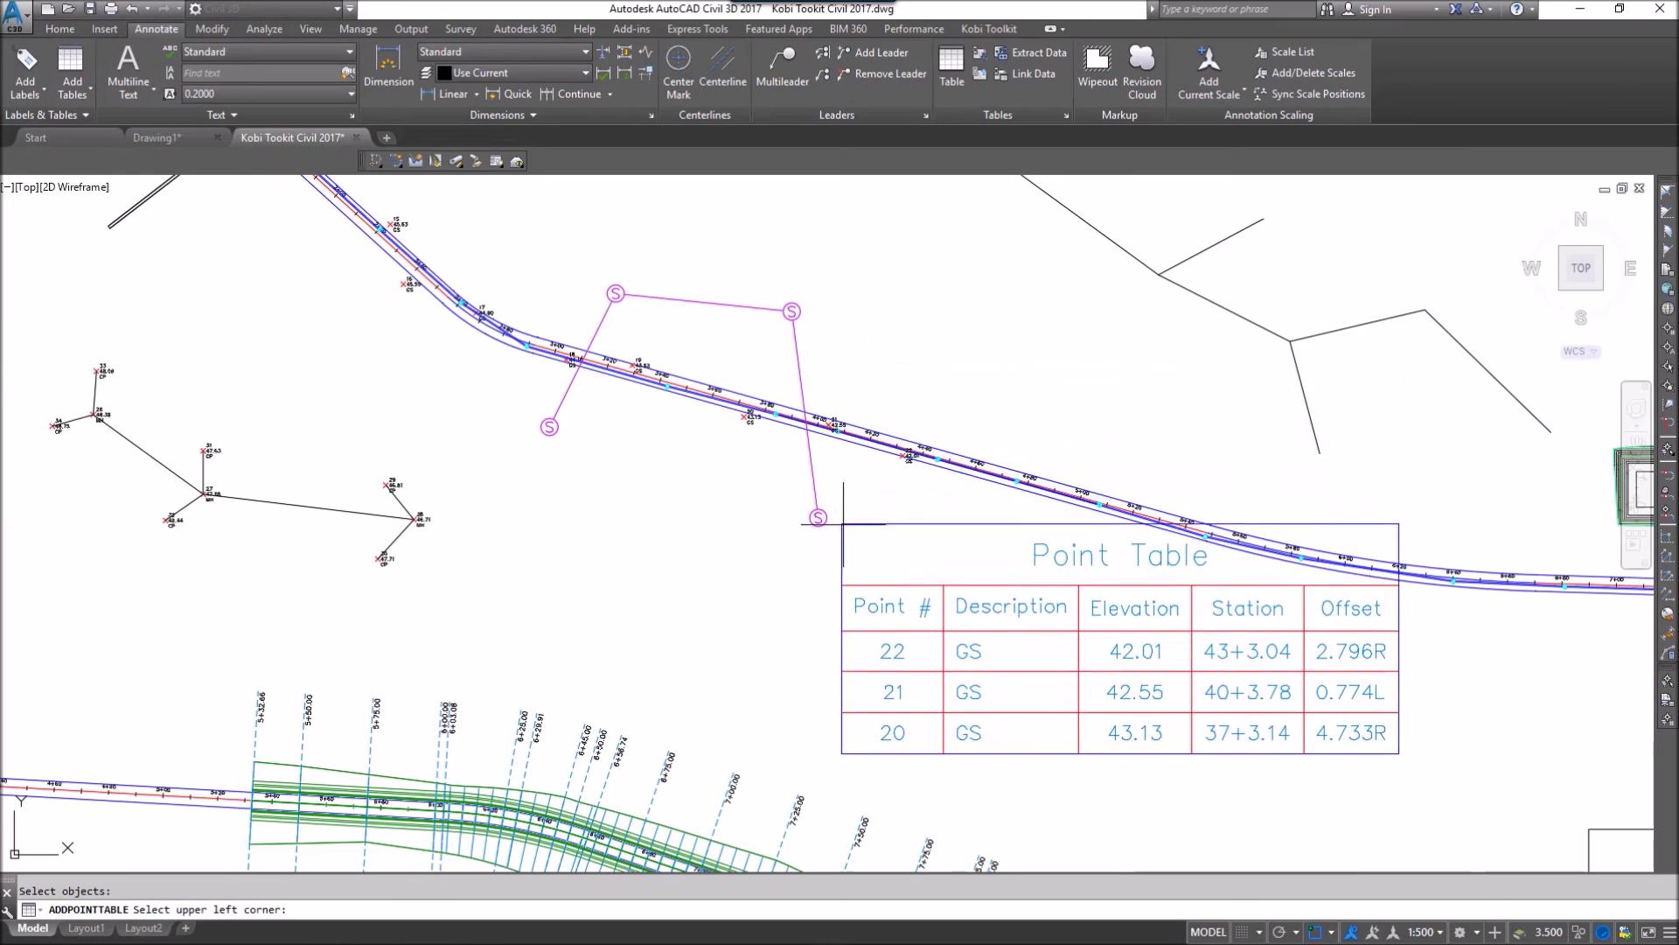
left_click(858, 548)
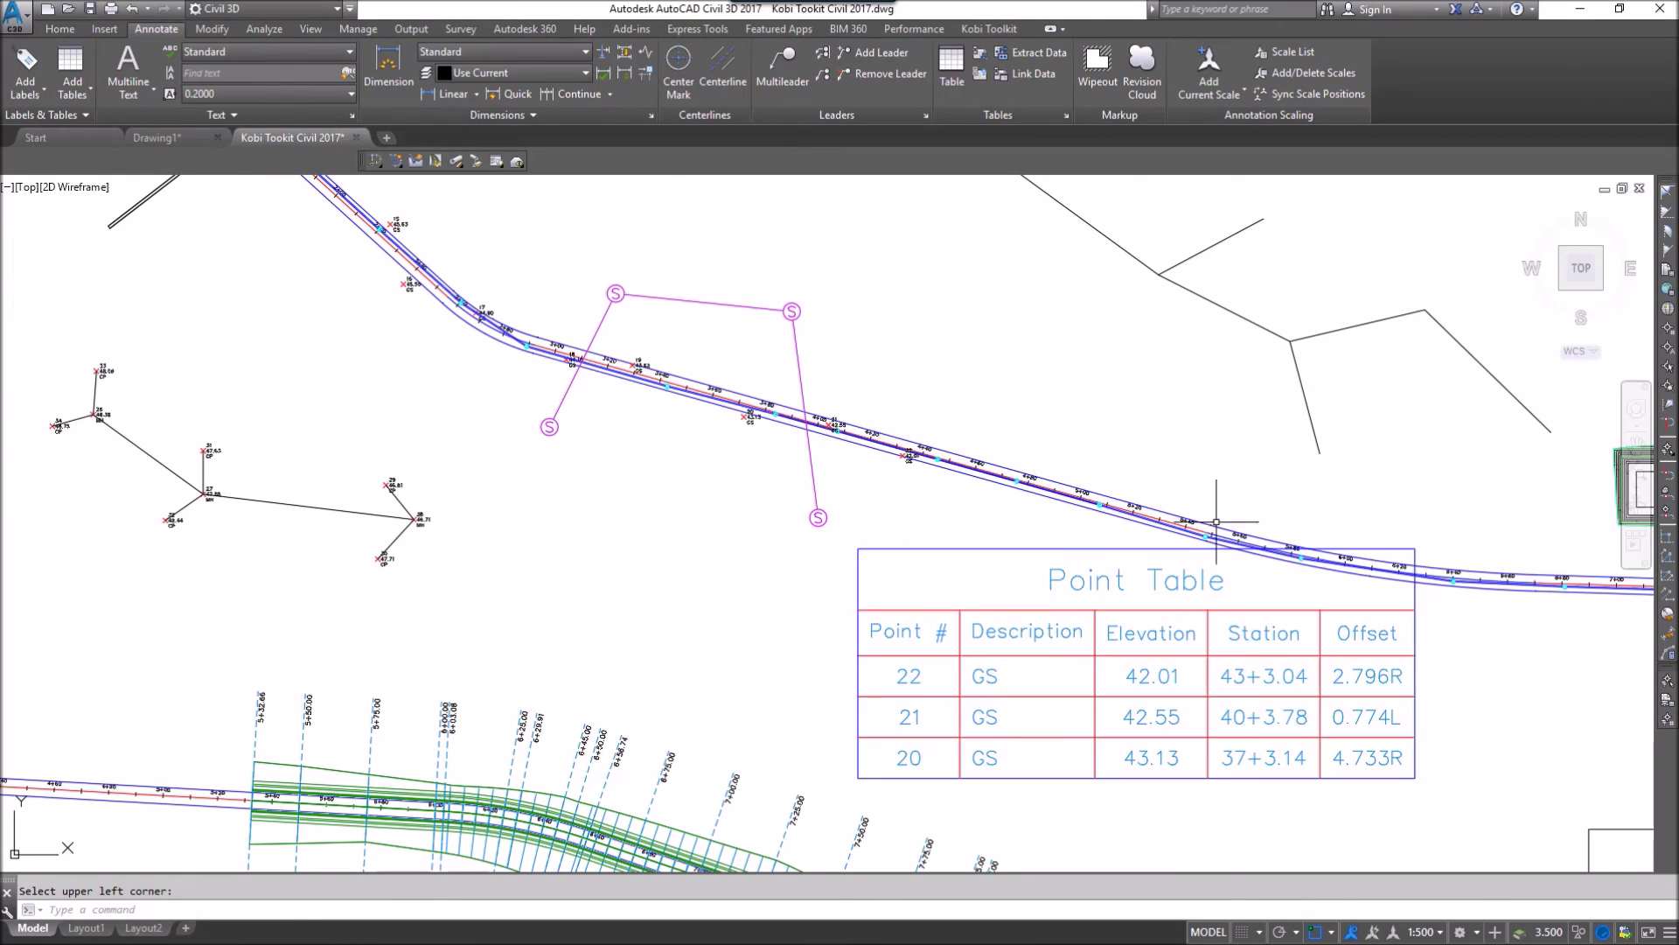
scroll(900, 462, "up", 2)
- Grip-move point 22 off the road so the table updates to 43+7.95, 17.797R
left_click(907, 448)
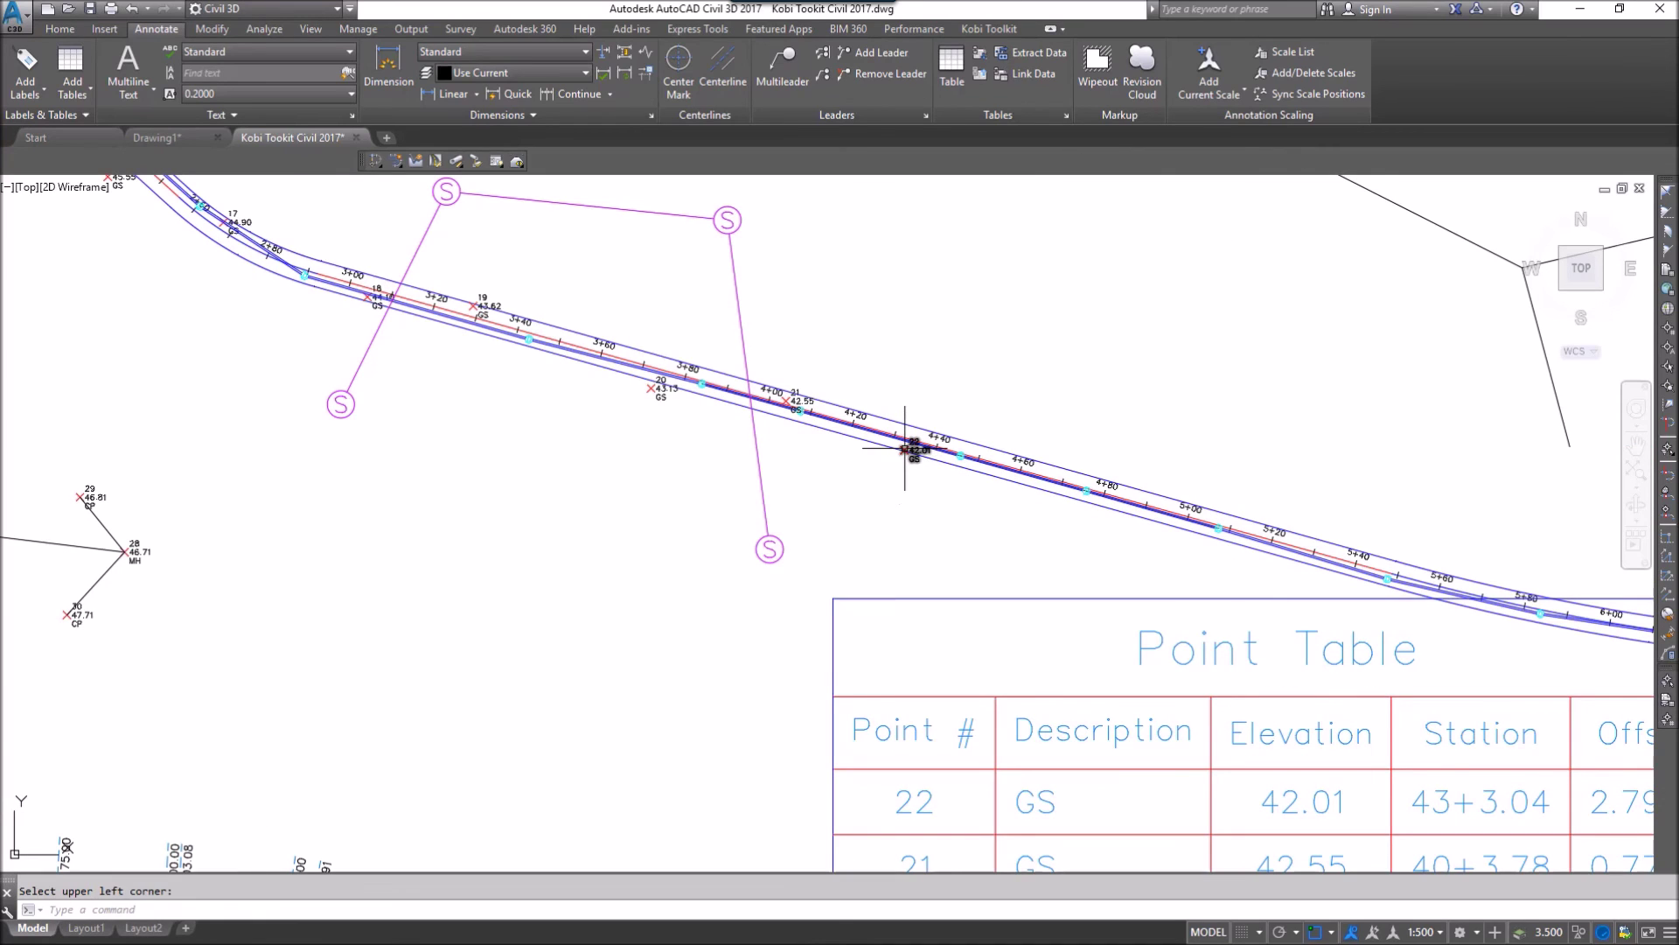
scroll(875, 464, "down", 2)
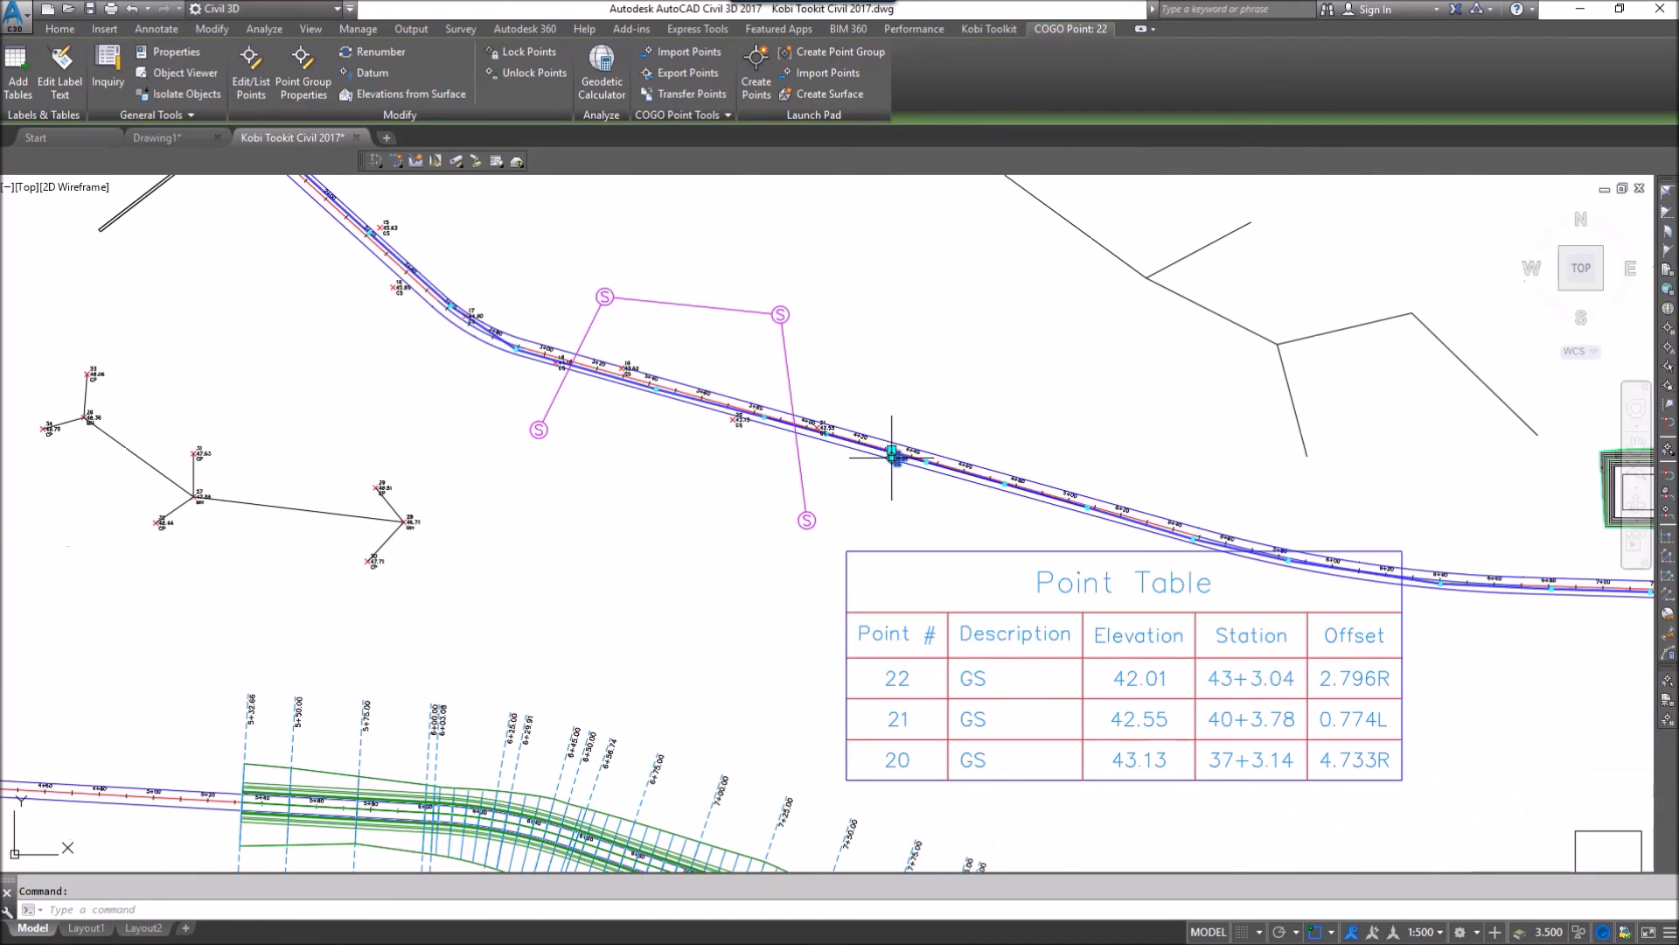
left_click(894, 453)
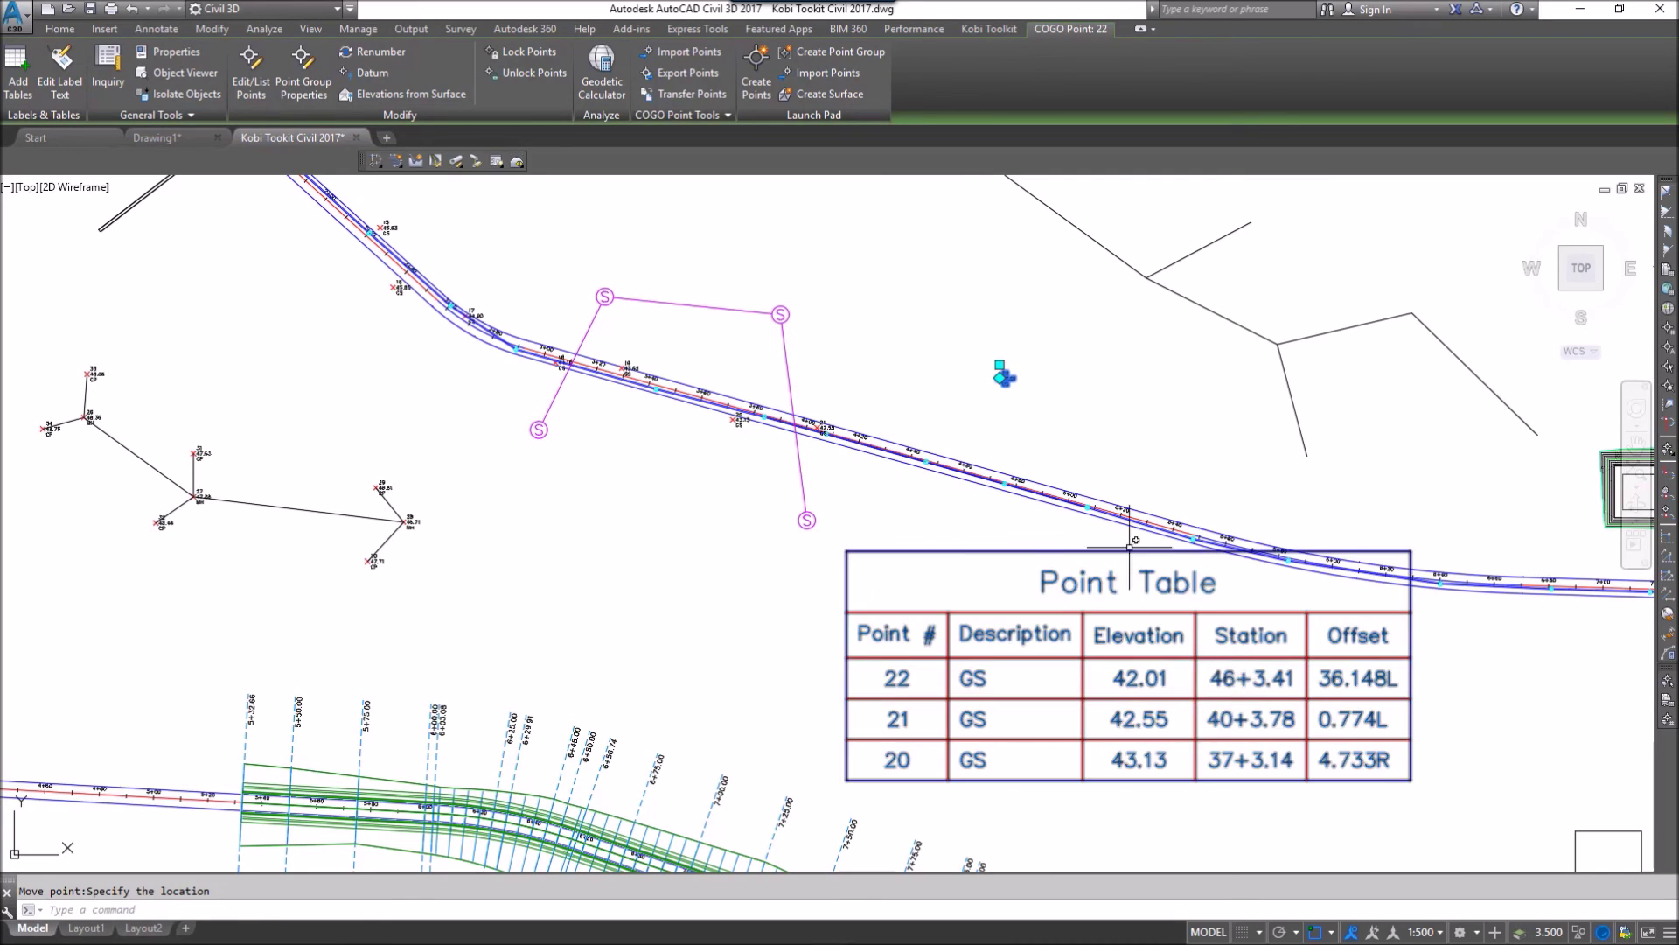
left_click(999, 378)
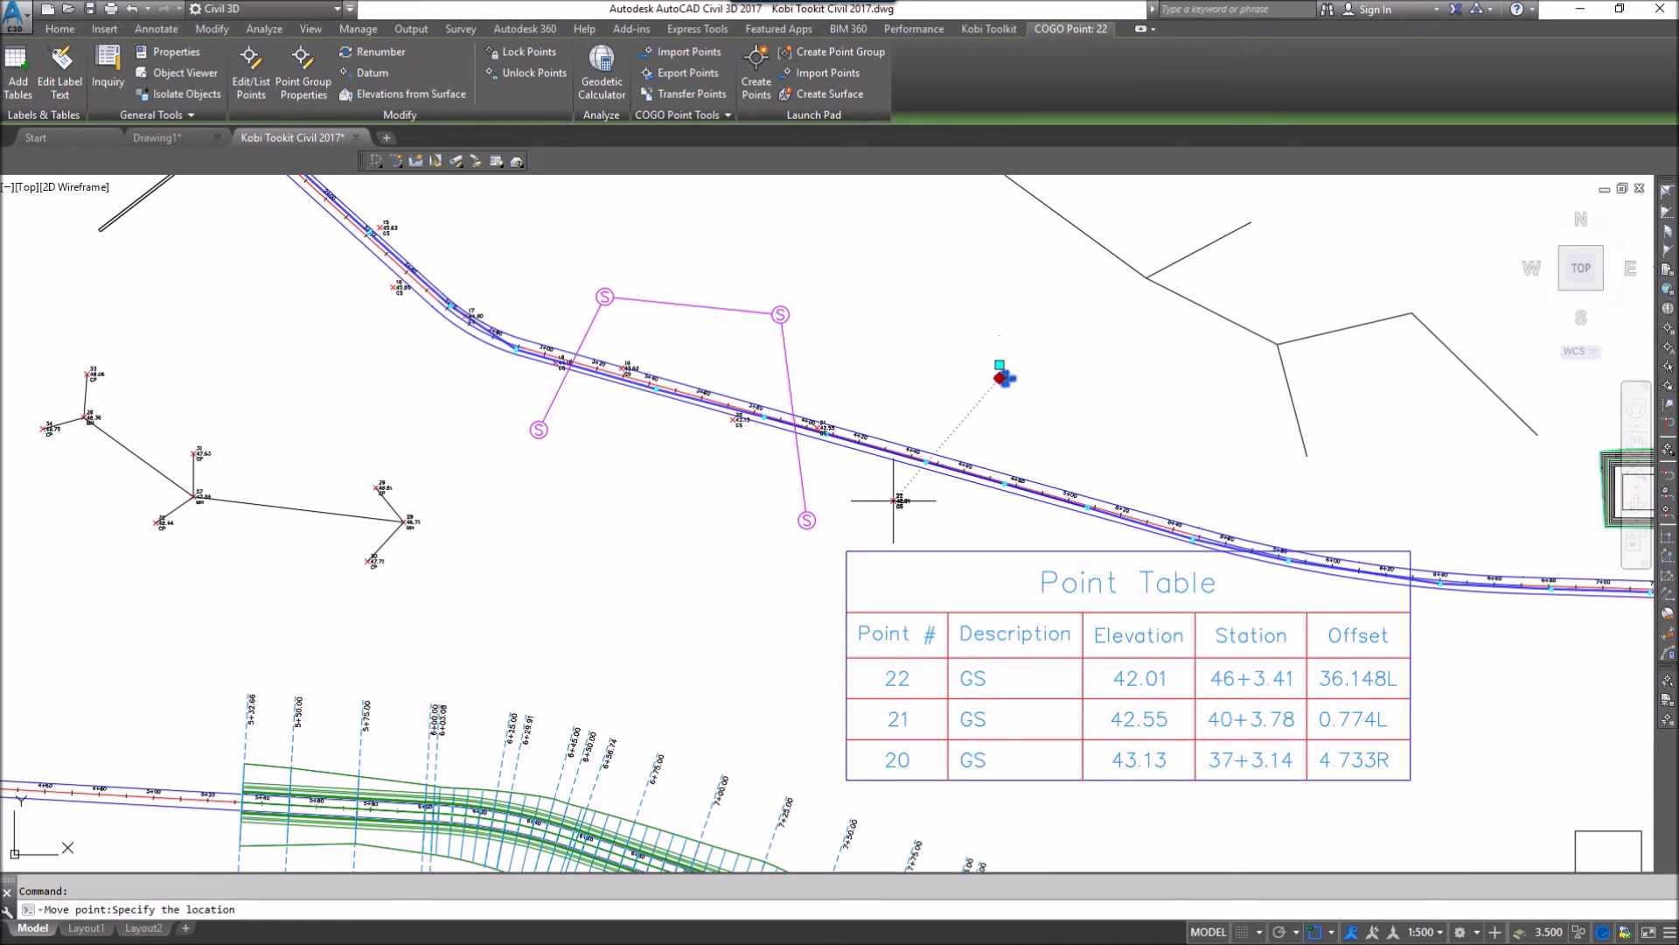
left_click(893, 500)
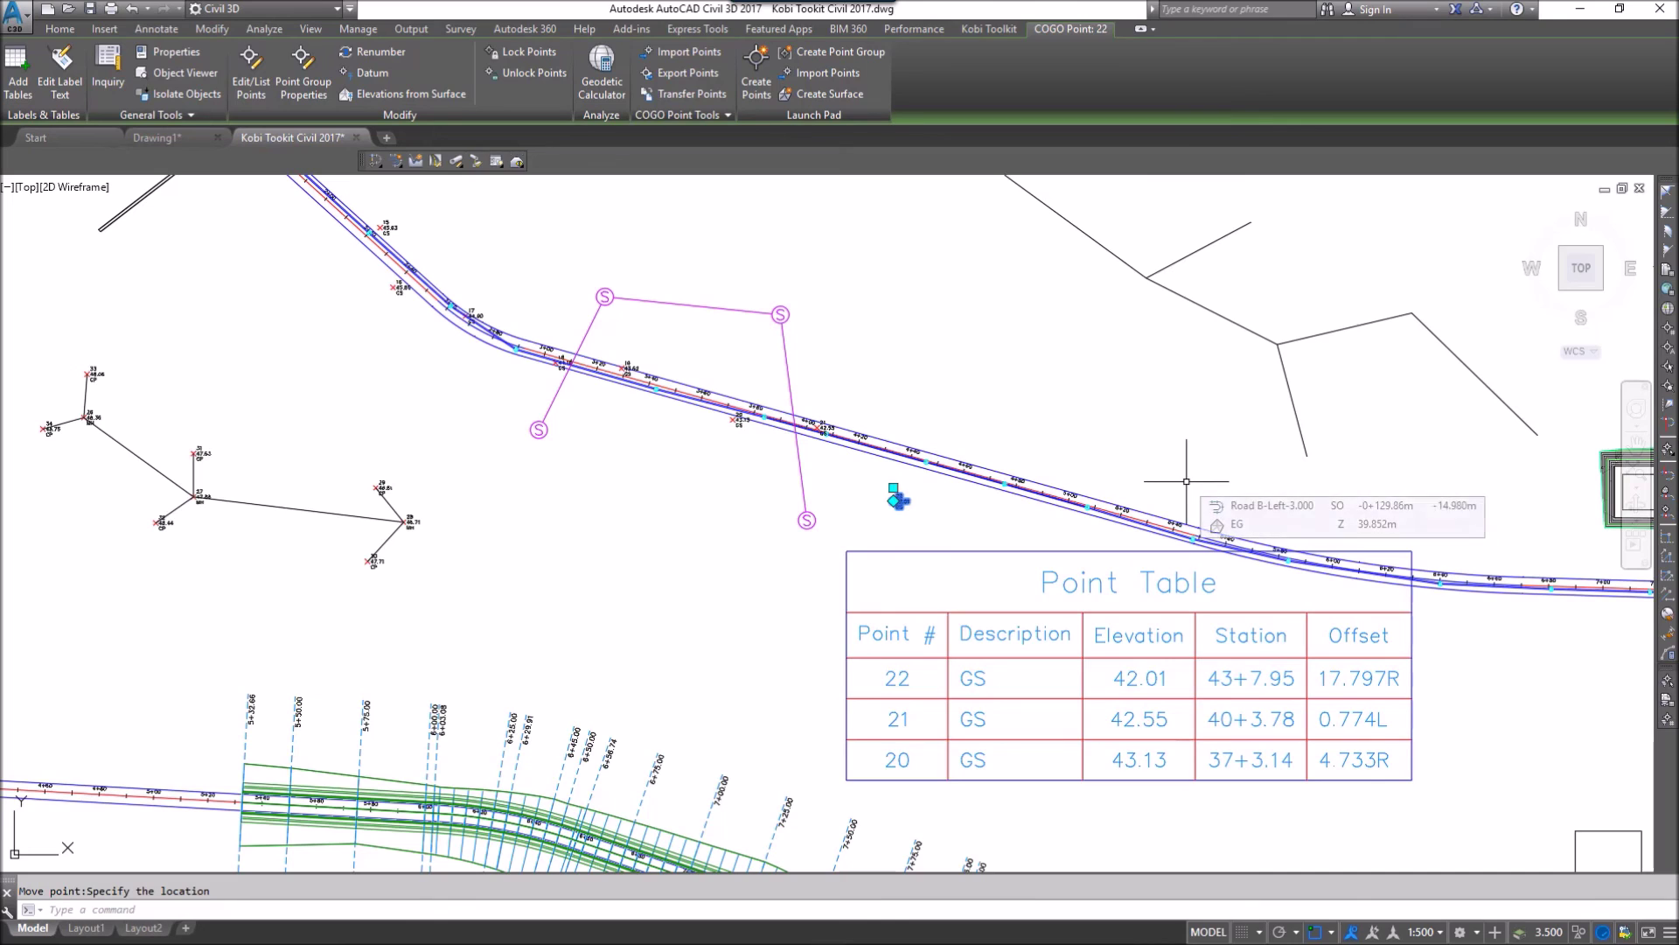
key("Escape")
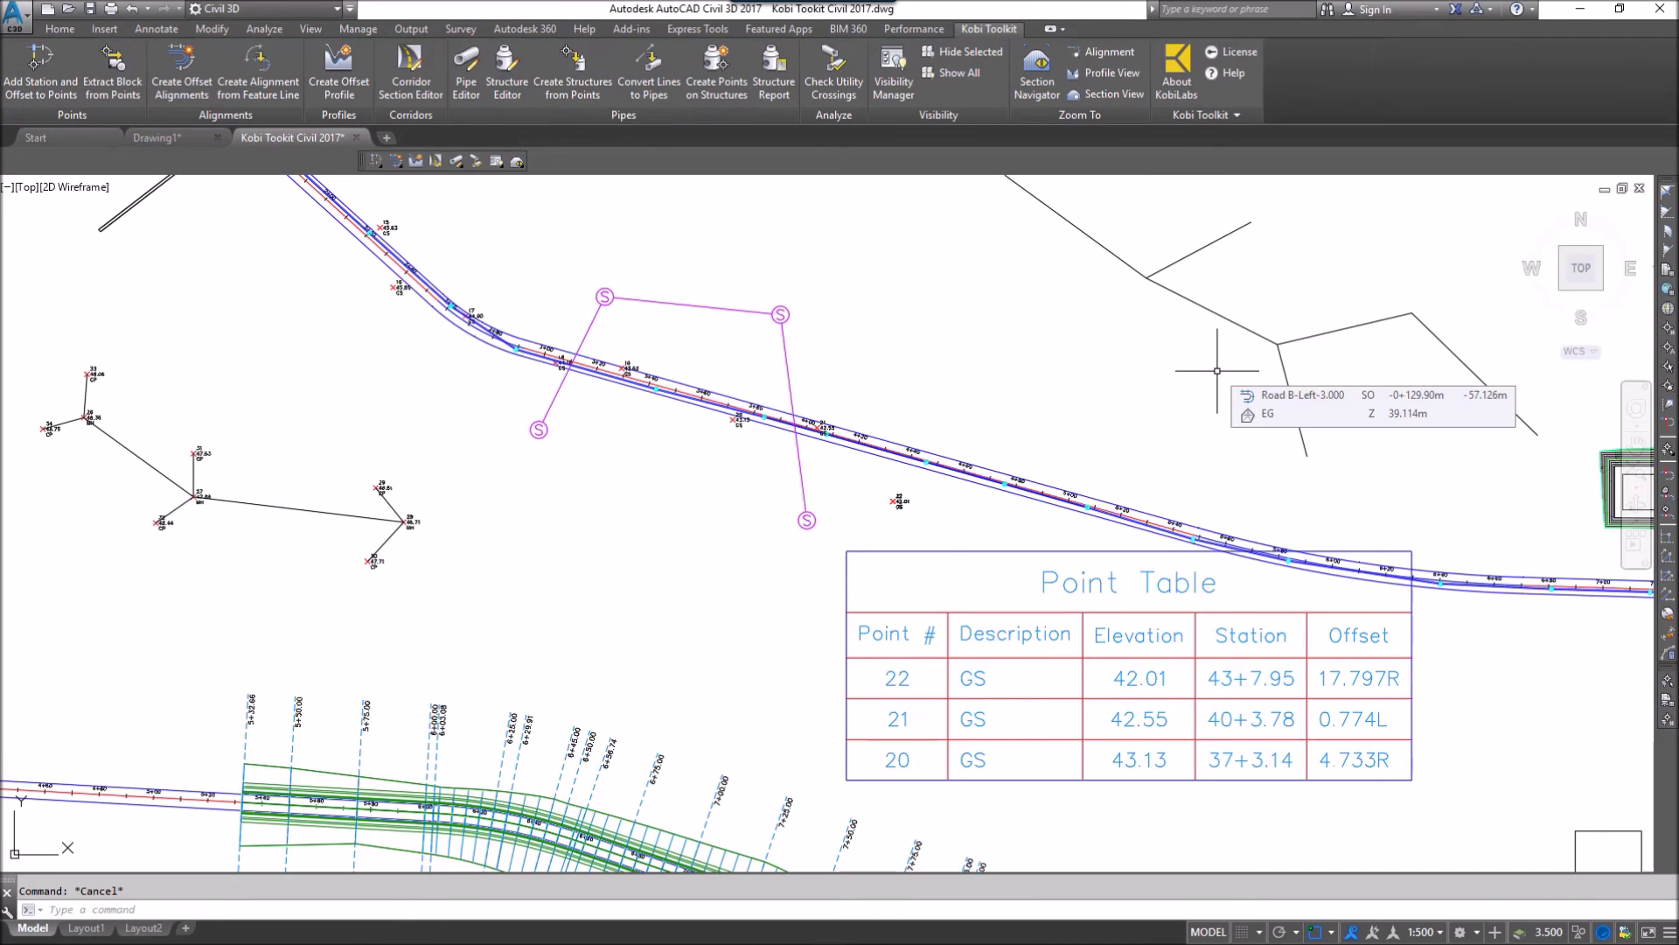